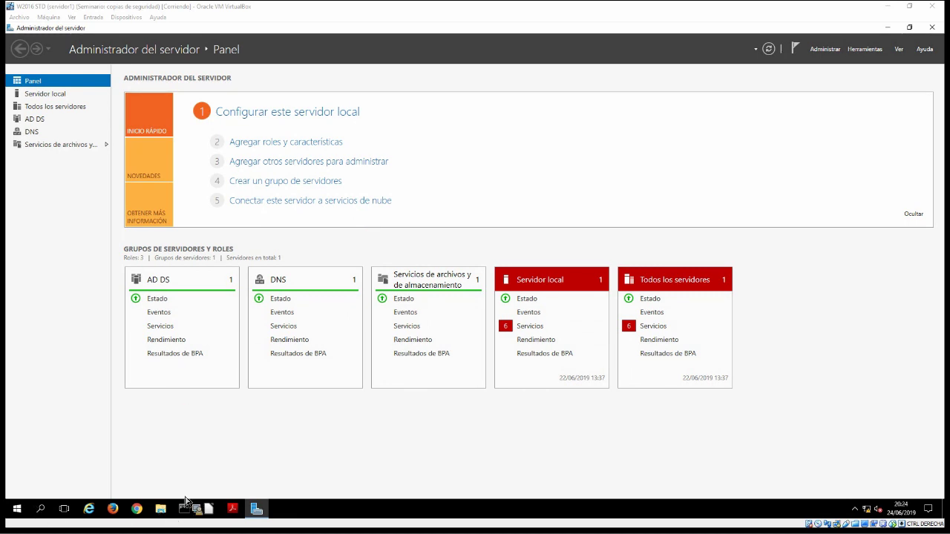
In a maximized Explorer, browse to E:\seminarios\acronis and drag its three files onto Descargas
click(483, 301)
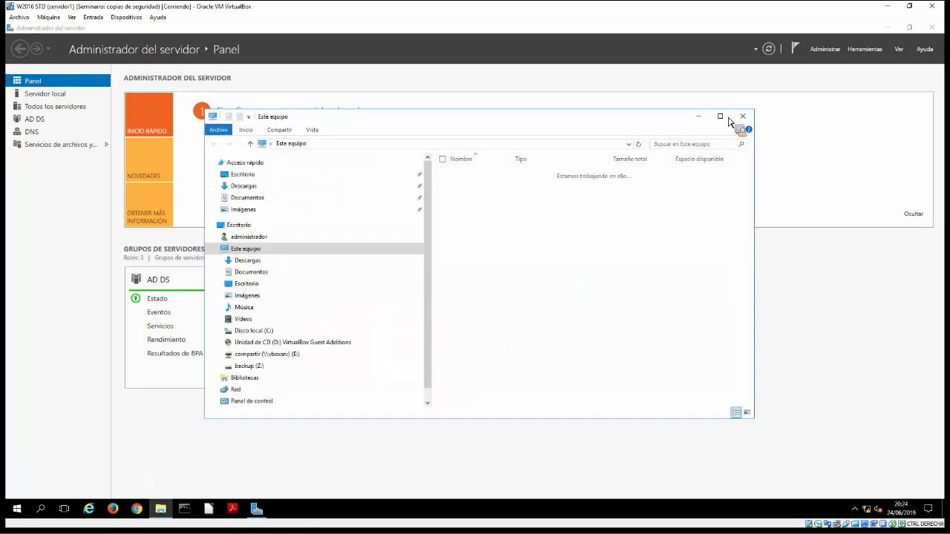
click(719, 116)
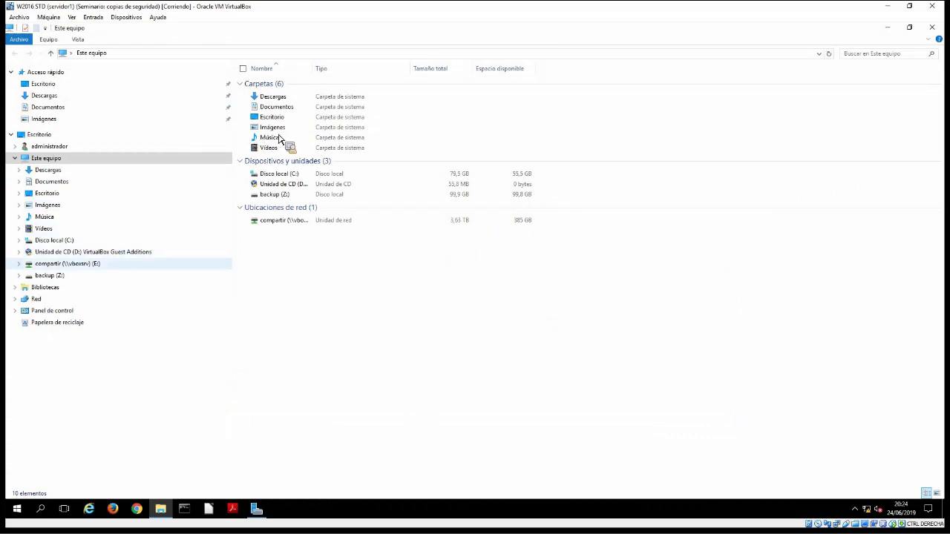
click(67, 264)
double_click(274, 134)
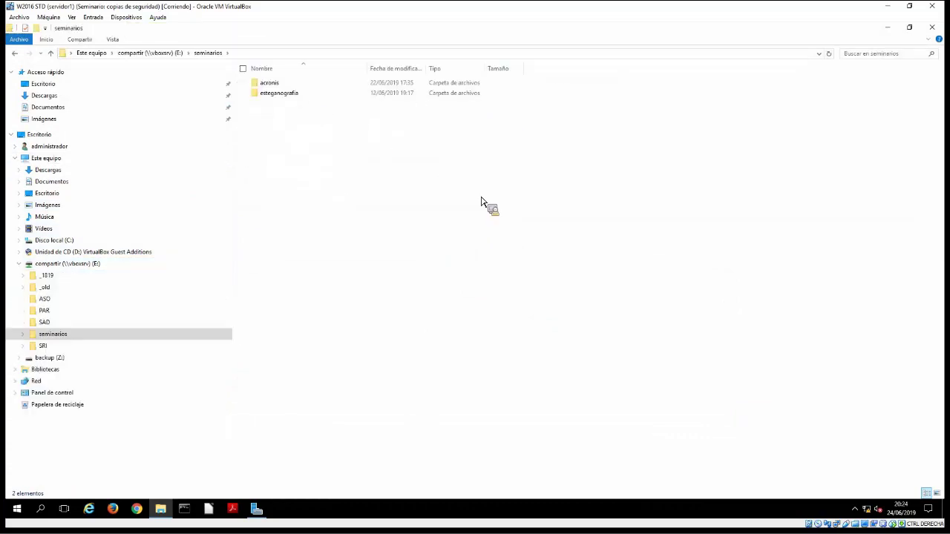
double_click(279, 83)
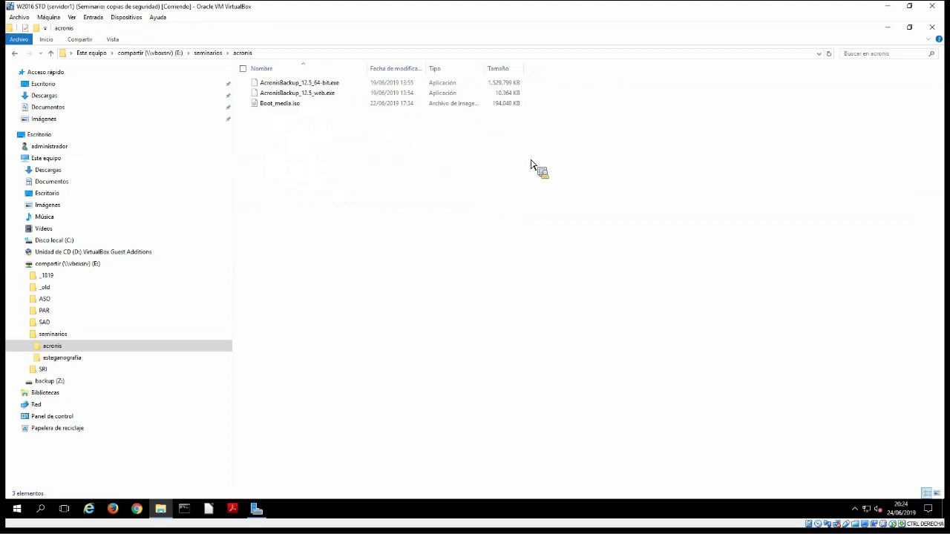
drag(445, 157, 333, 88)
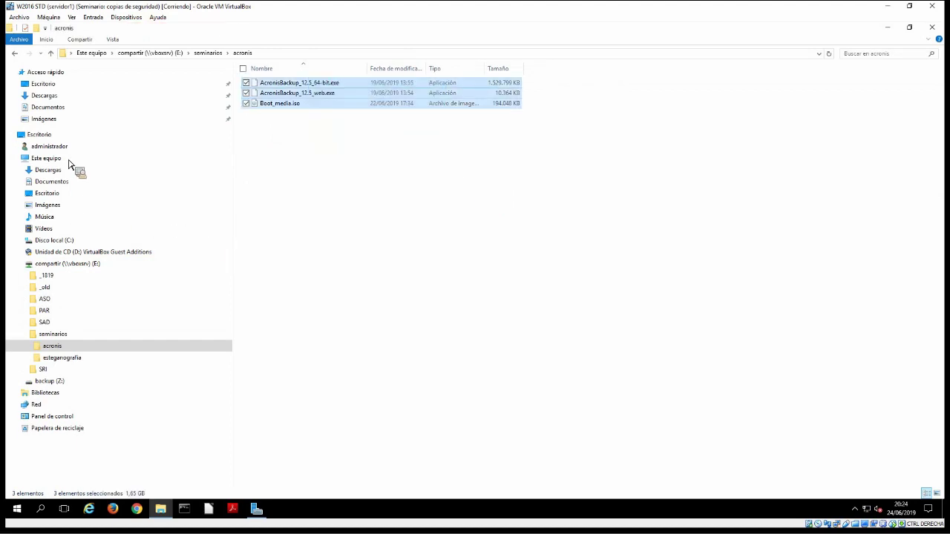
drag(65, 108, 361, 223)
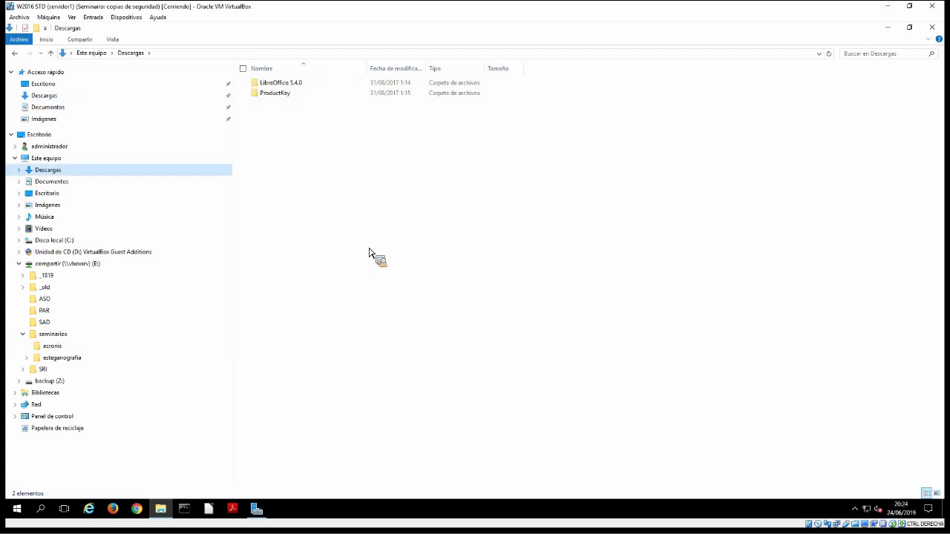
Paste both Acronis installers and Boot_media.iso into Descargas, minimizing Explorer while they copy
click(406, 248)
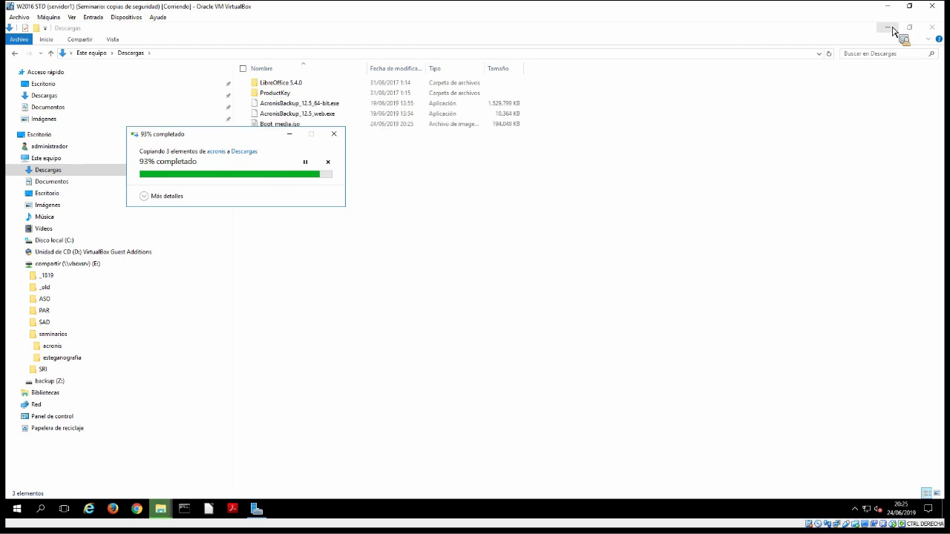
click(891, 28)
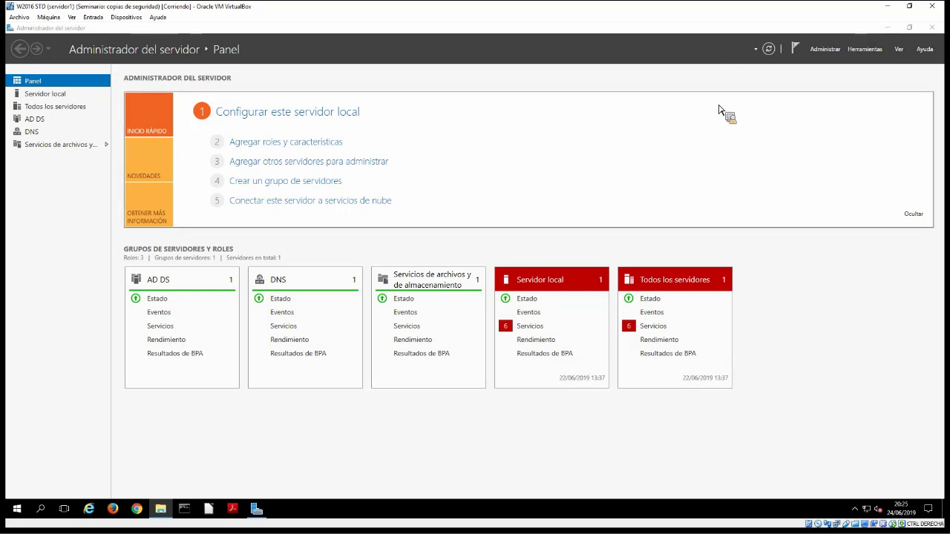
click(170, 510)
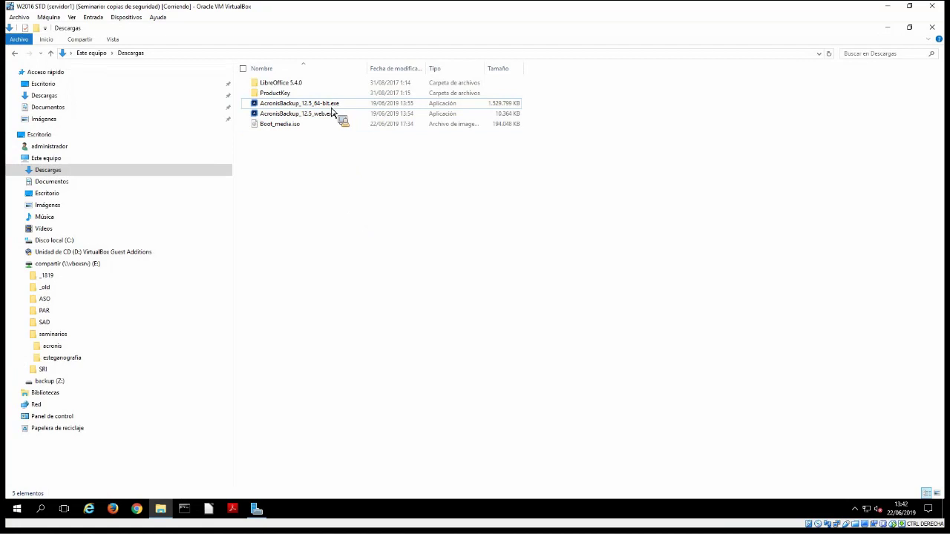
Run AcronisBackup_12.5_64-bit.exe as administrator and minimize the unresponsive Explorer window
right_click(326, 105)
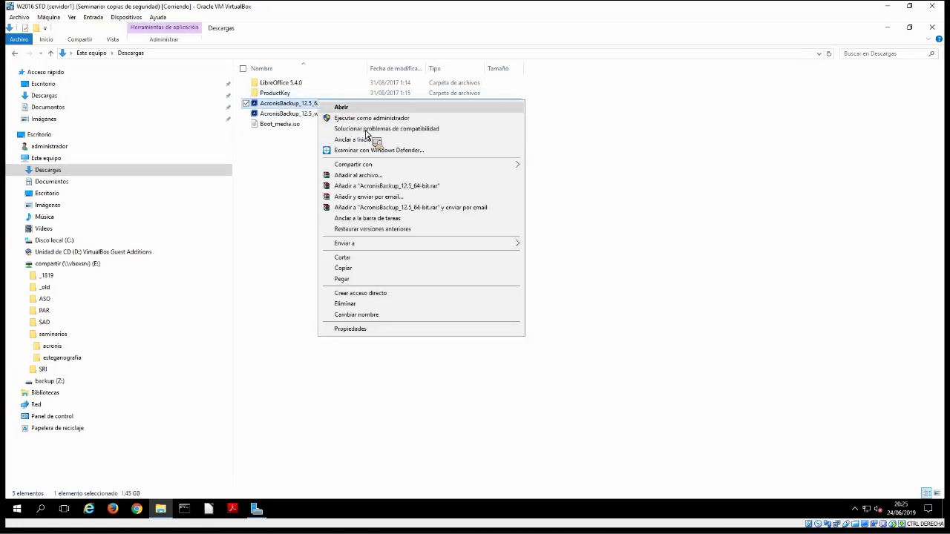
click(897, 31)
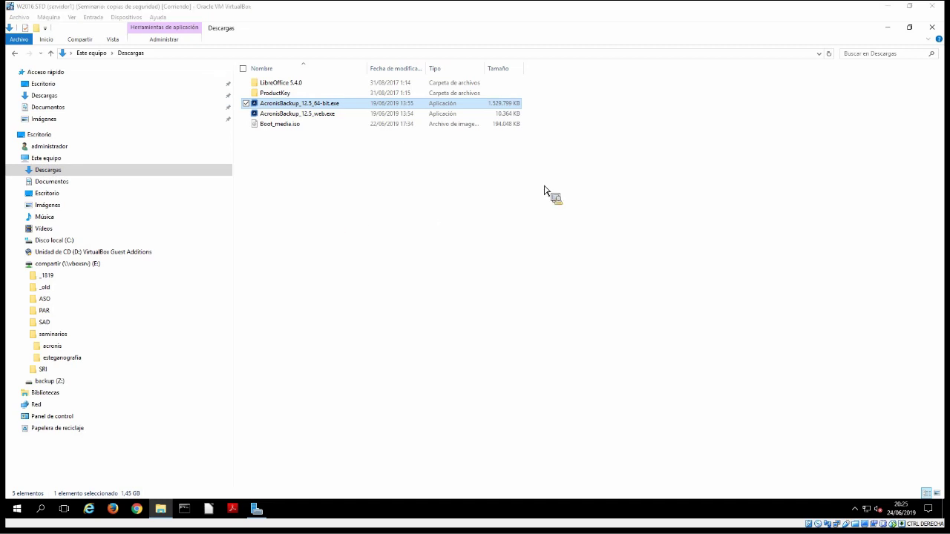
click(887, 31)
click(887, 32)
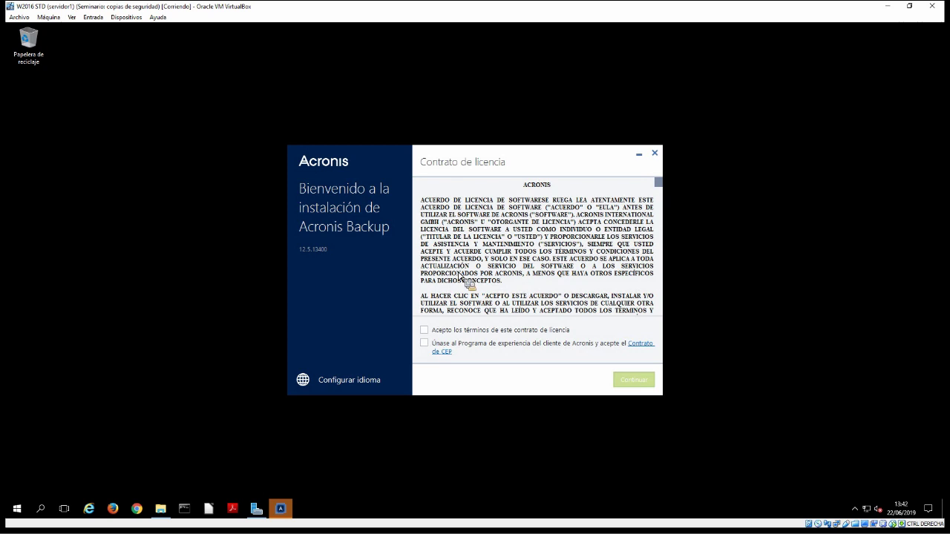
Accept the Acronis license terms and continue past the agreement
click(506, 329)
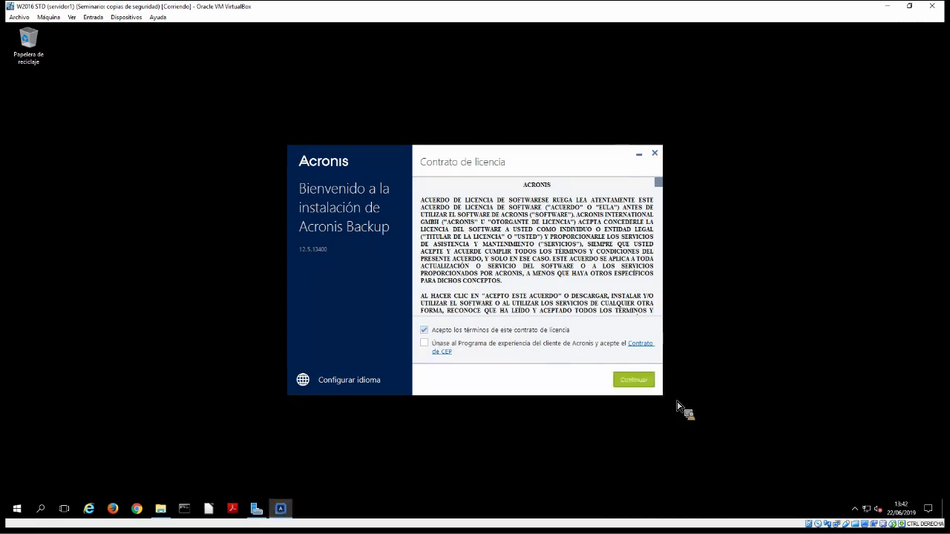
click(633, 381)
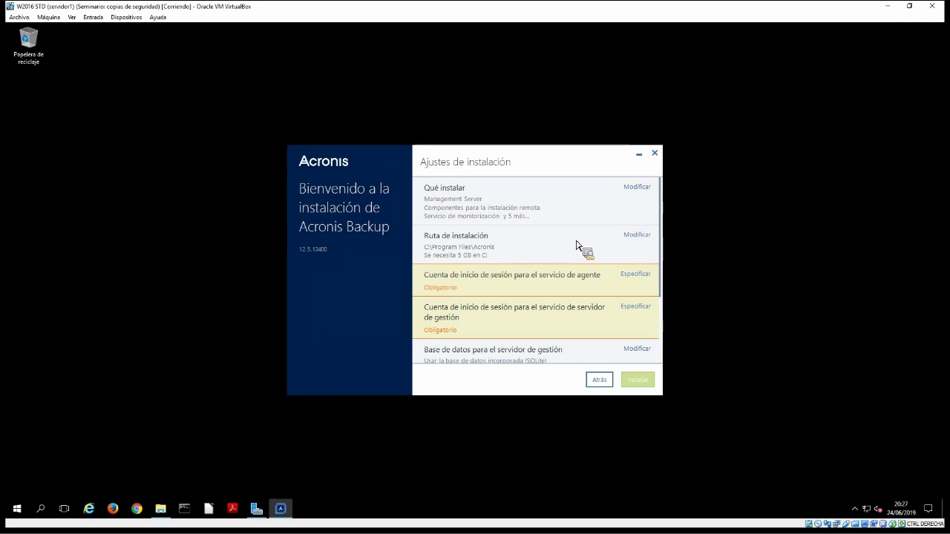
Enter the domain administrator user name and password for the agent service logon account
click(535, 241)
text(focx)
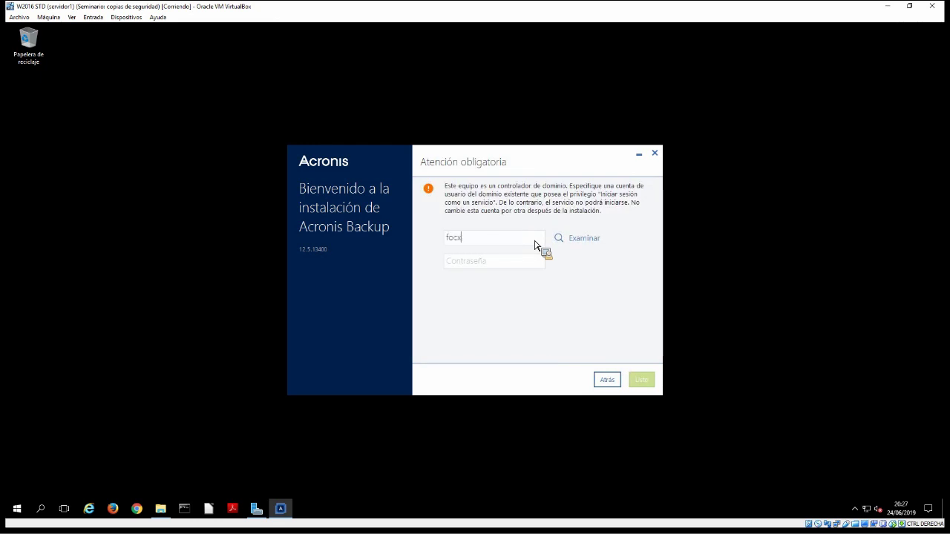
text(administrador)
key(Tab)
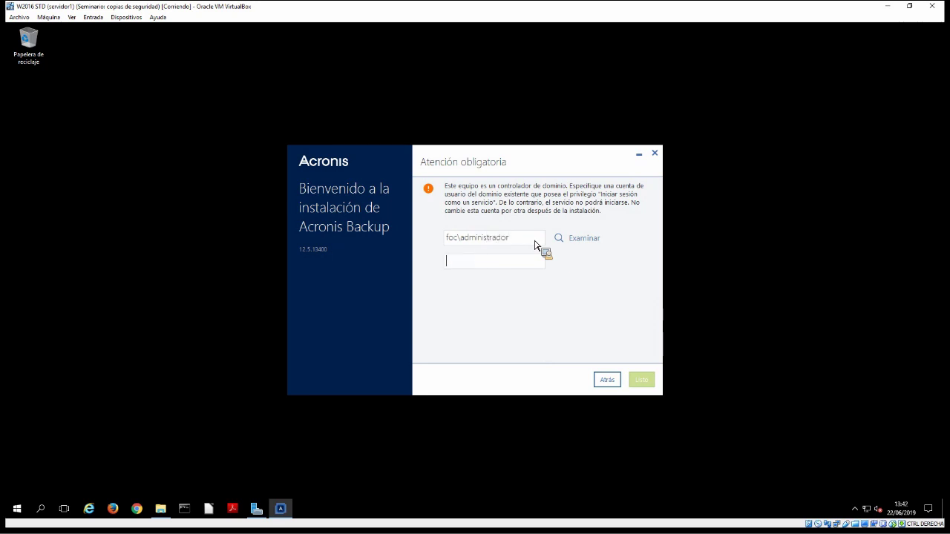
text(*********)
Set the management server logon to the domain administrator, re-entering the password and fixing the misspelled name
click(459, 240)
text(foo)
text(\adminsitrador)
key(Tab)
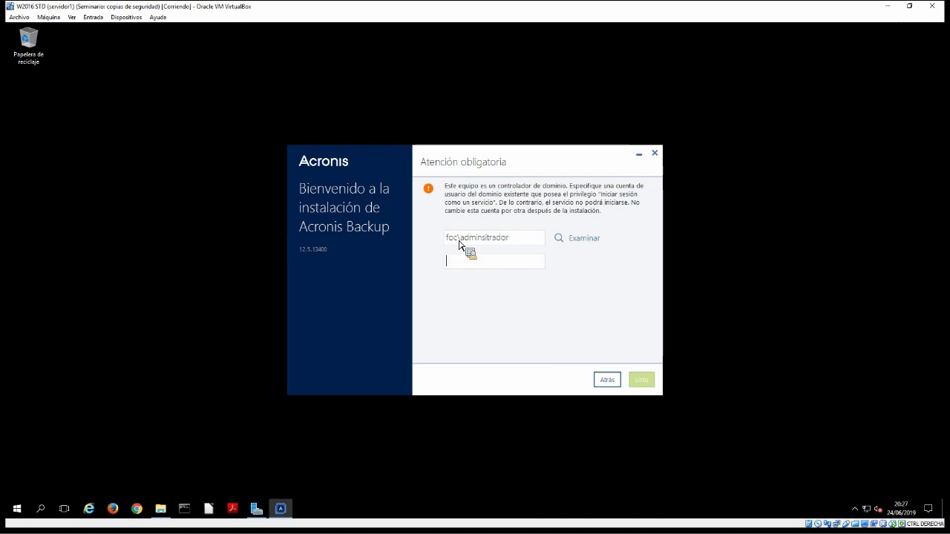
text(*********)
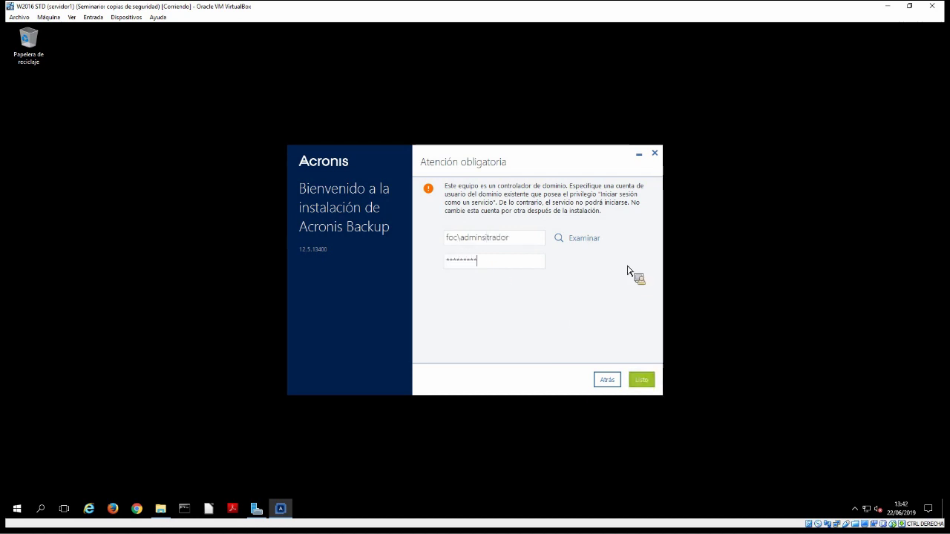
key(Return)
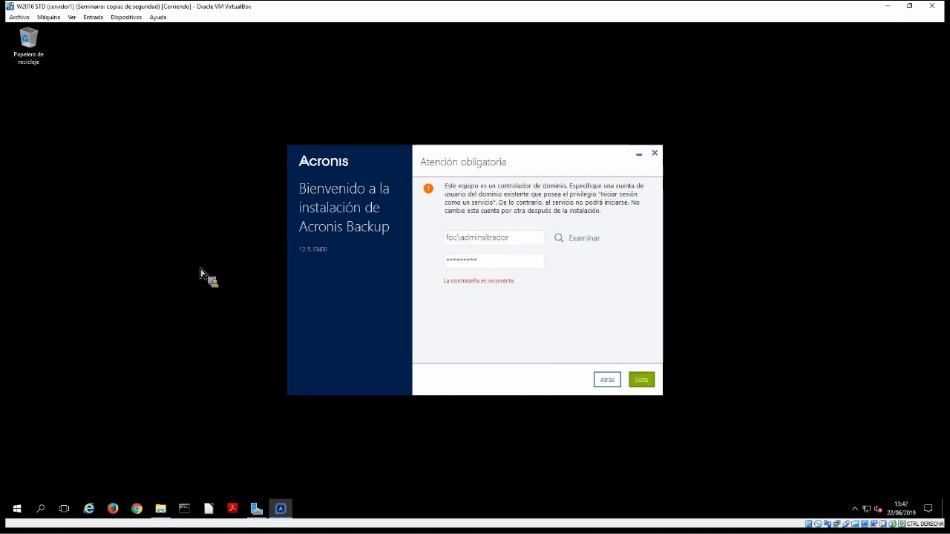
key(ctrl+a)
text(********)
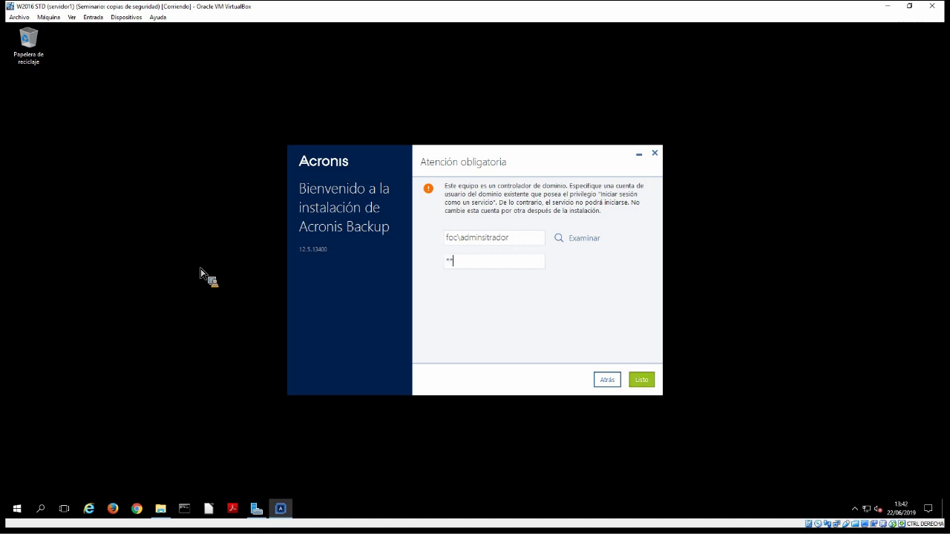
text(*)
key(Return)
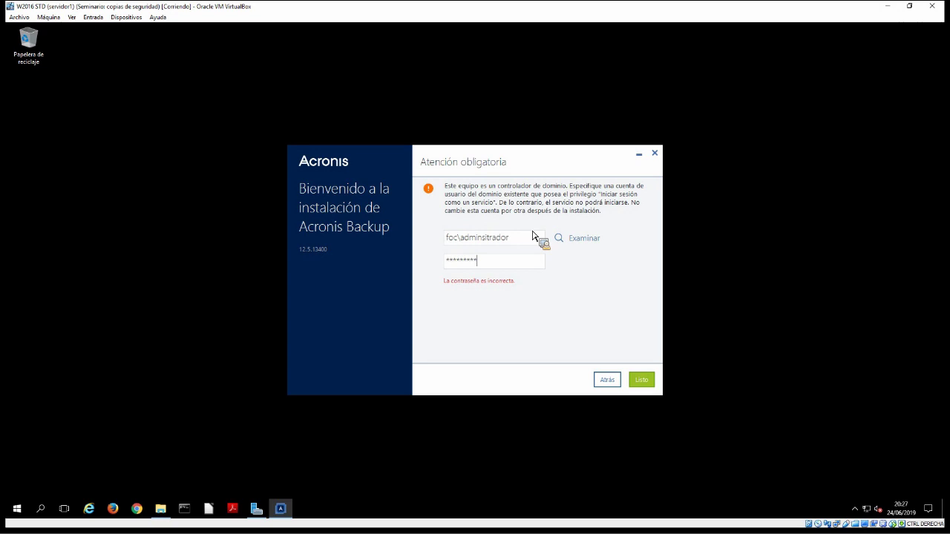
key(BackSpace)
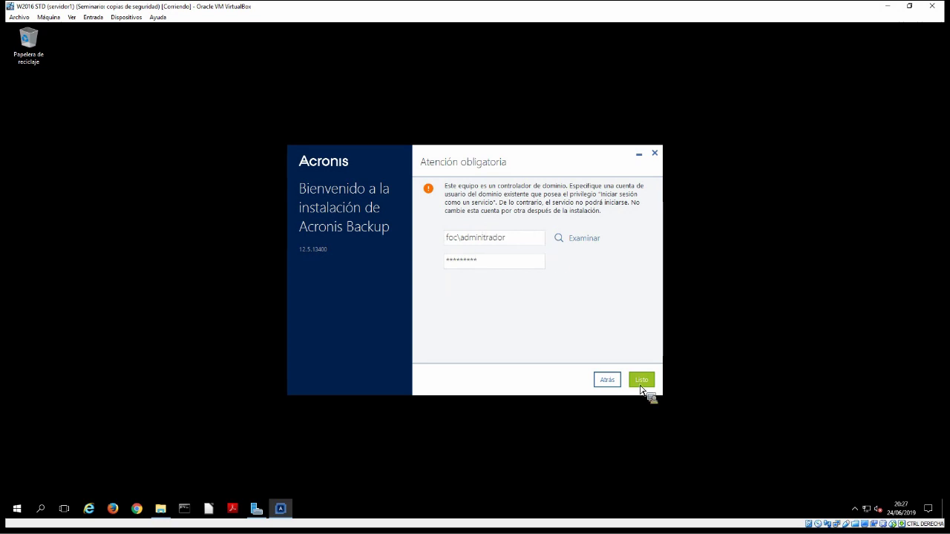
text(i)
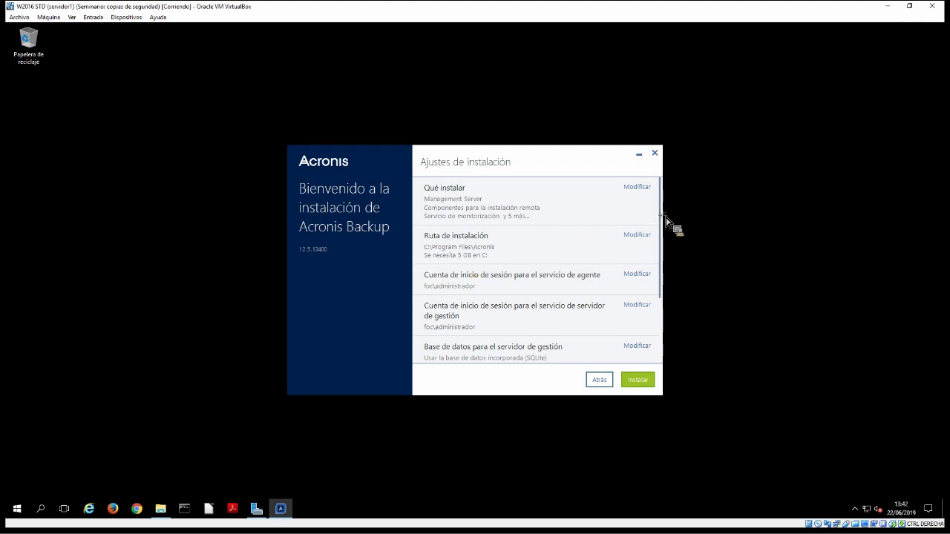
Review ports 9877 and 7780 and the disabled proxy, then start the Acronis installation
scroll(562, 233, down, 3)
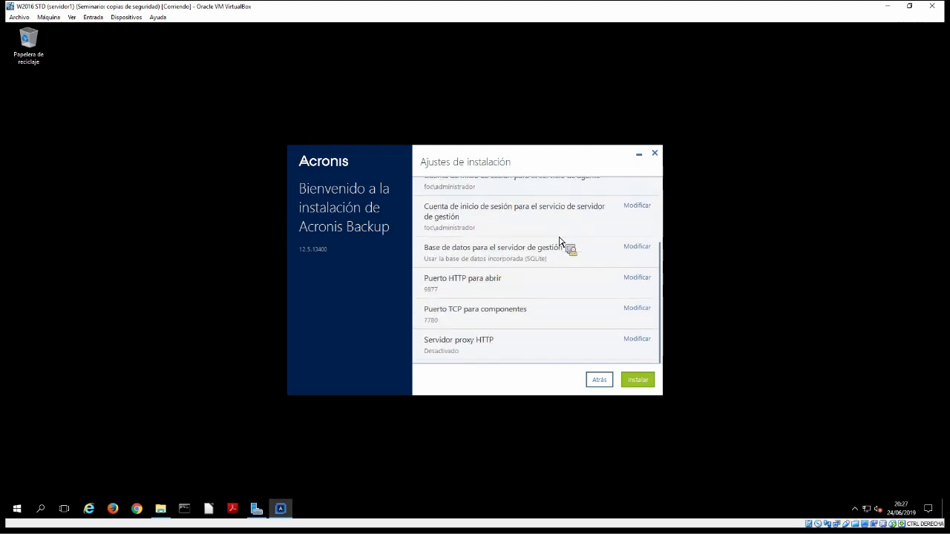
scroll(562, 240, up, 1)
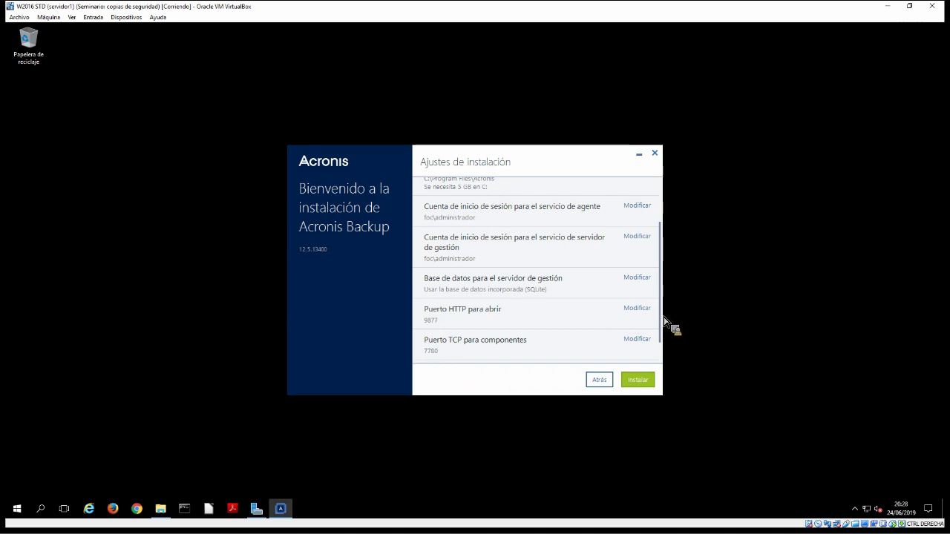
scroll(480, 339, down, 2)
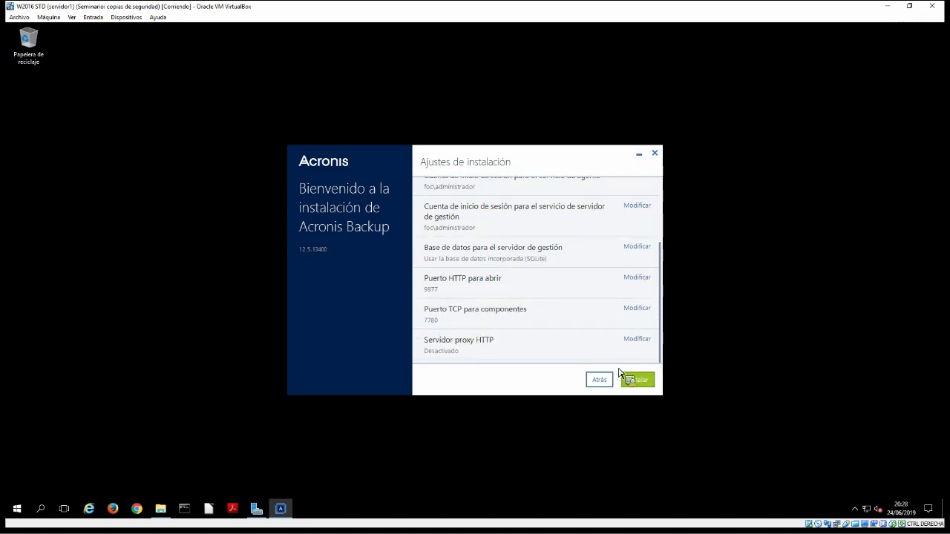
click(638, 380)
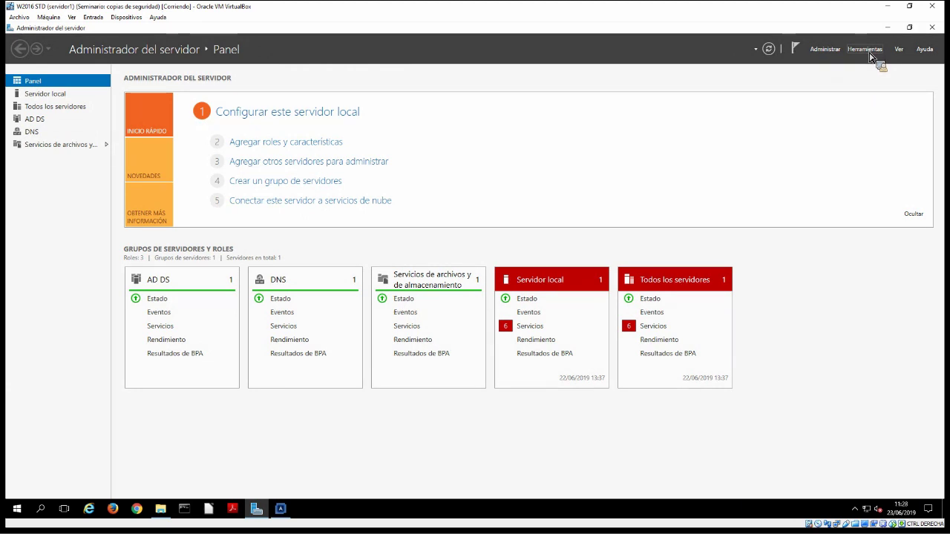
Launch Usuarios y equipos de Active Directory from Herramientas and select the foc.local domain
click(864, 49)
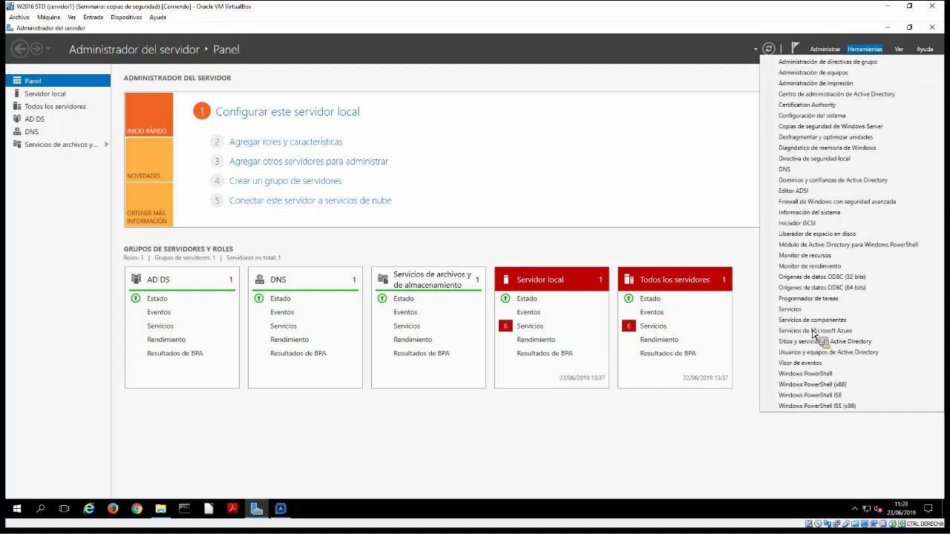
click(820, 355)
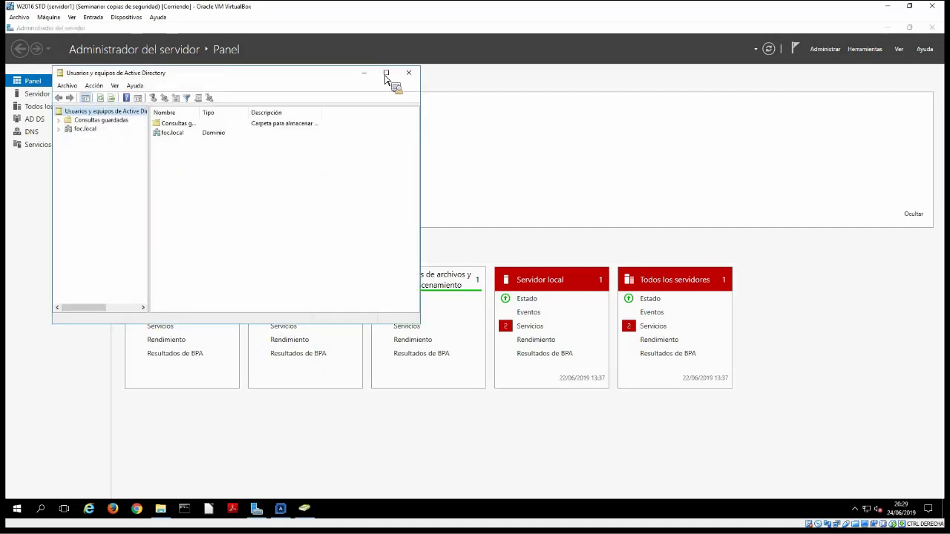
click(84, 130)
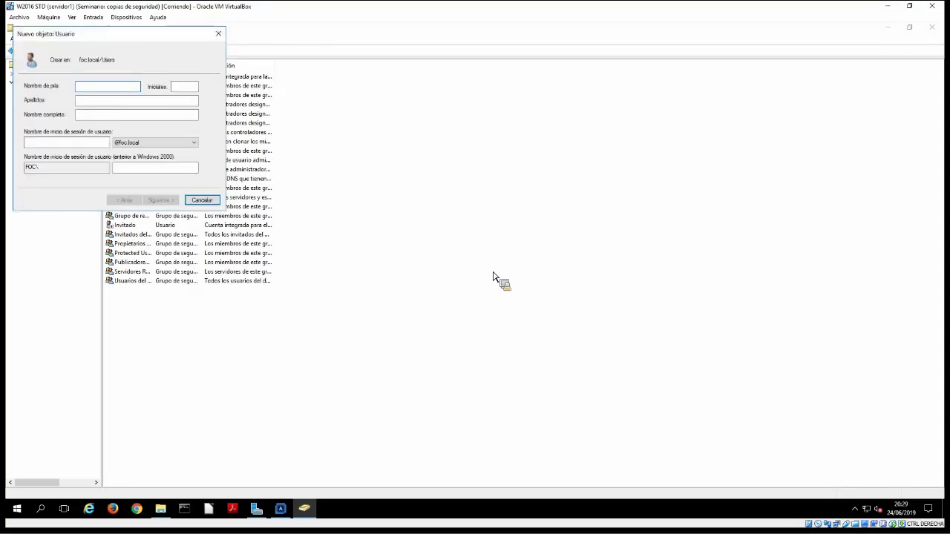
Give the new user first name juan and logon name juan
text(jua)
text(n)
key(Tab)
key(Tab)
key(Tab)
key(Tab)
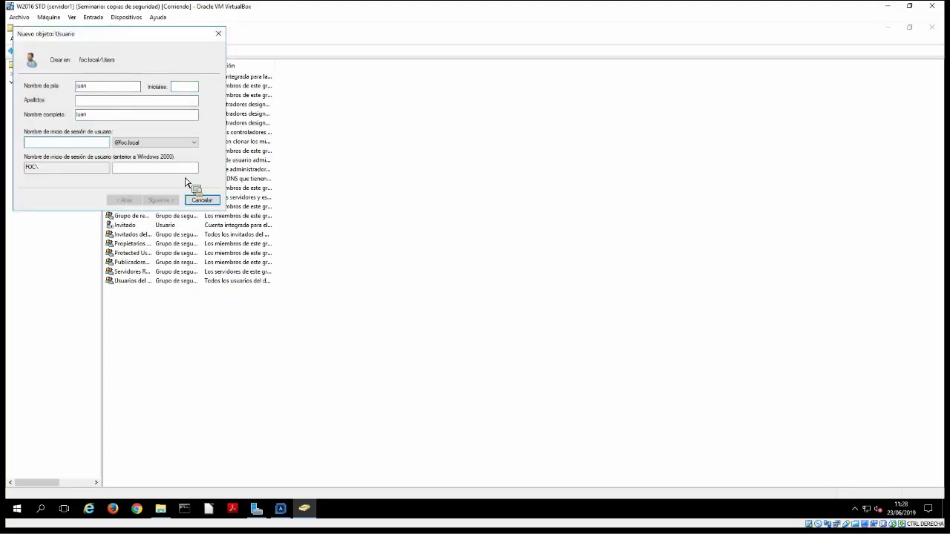
text(juan)
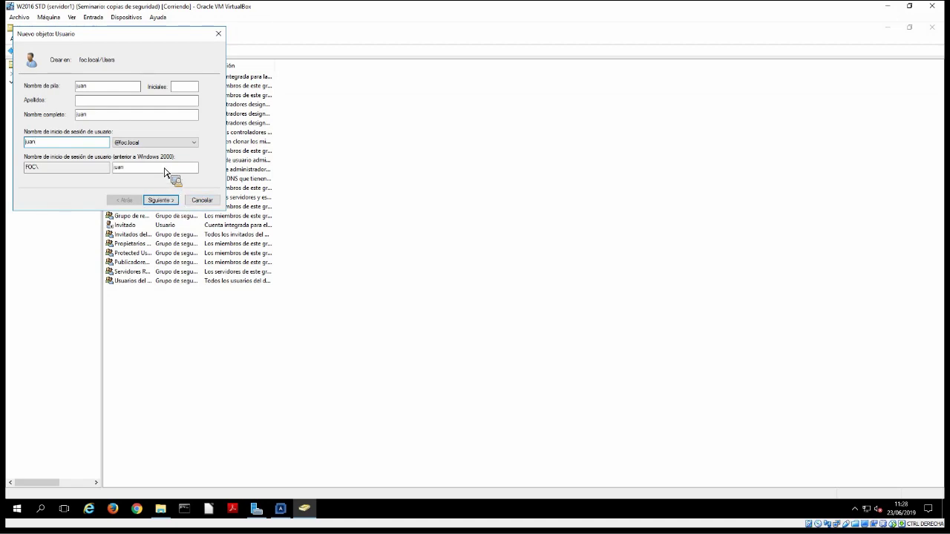
key(Return)
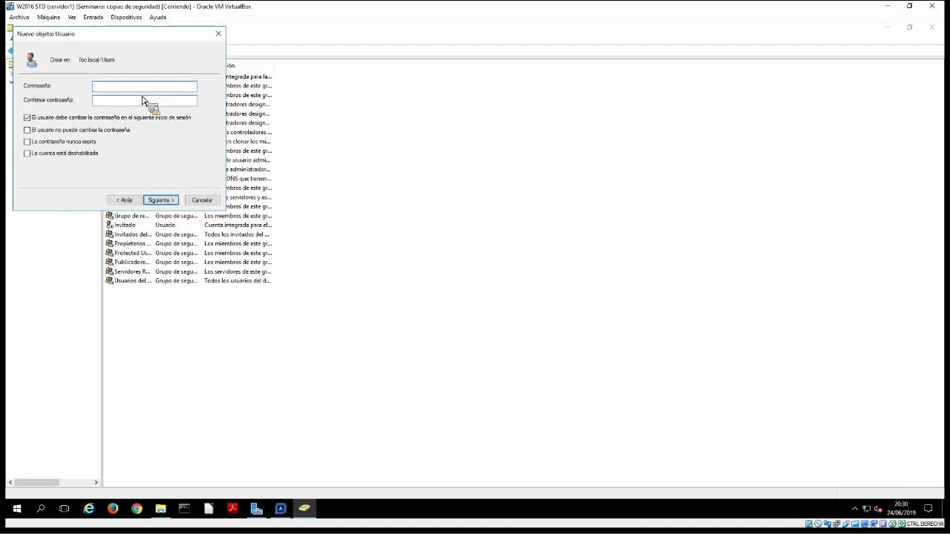
Set juan's password, untick must-change, tick cannot-change and never-expires, and finish
text(abcdefghi)
key(Tab)
text(abcdefghi)
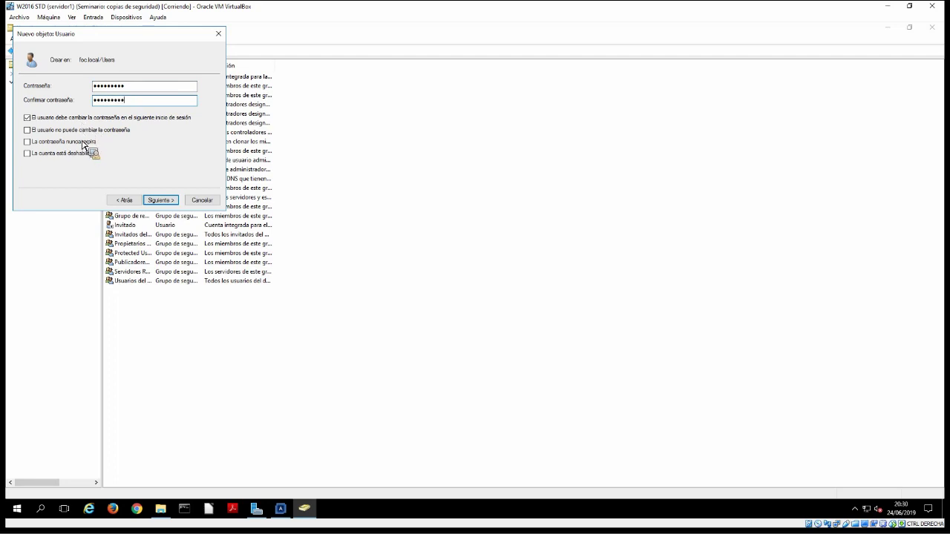
key(Tab)
key(space)
key(Tab)
key(space)
key(Tab)
key(space)
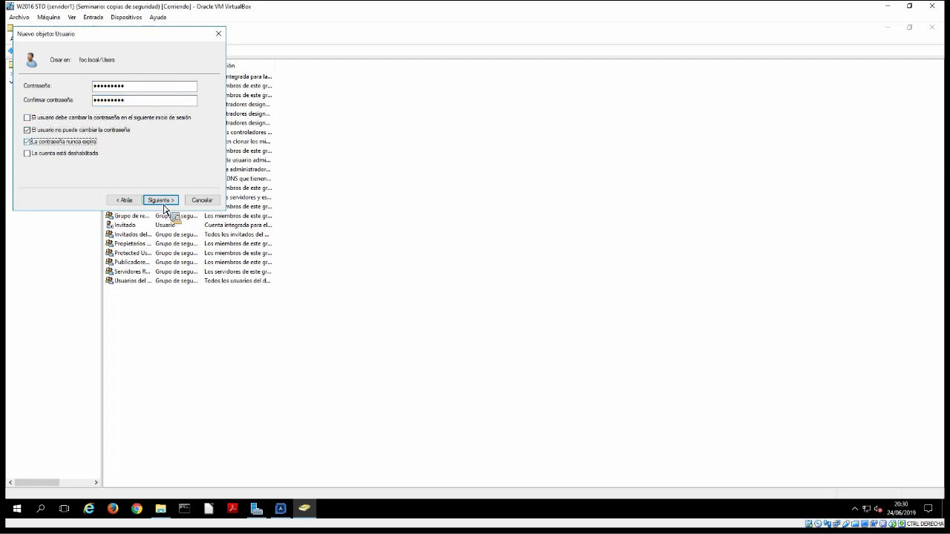
click(161, 200)
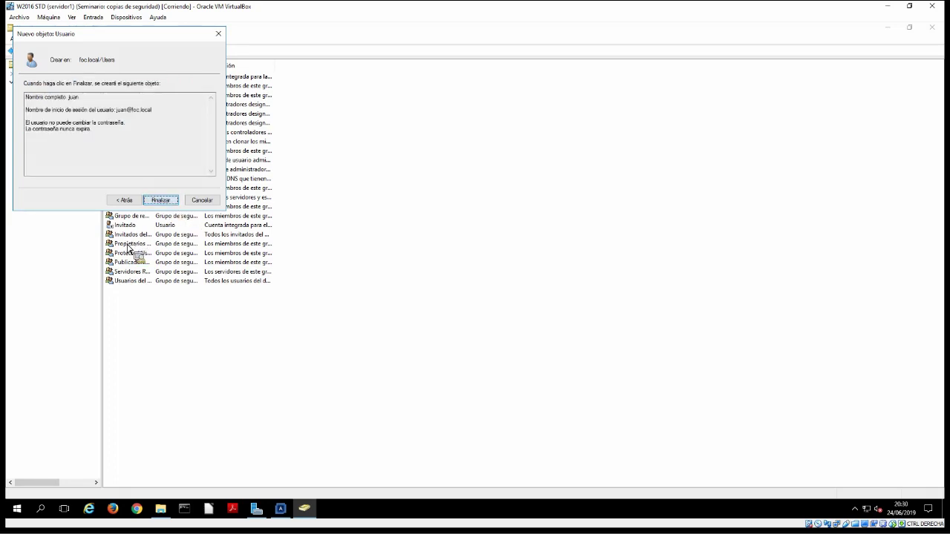
key(Return)
right_click(126, 244)
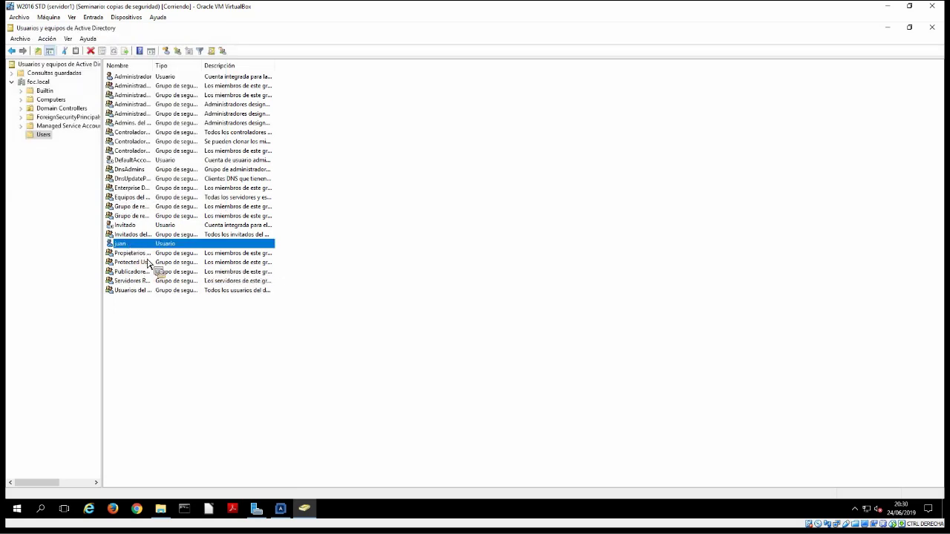
Add juan to Operadores de copia de seguridad by searching 'oper', then return to Server Manager
click(164, 258)
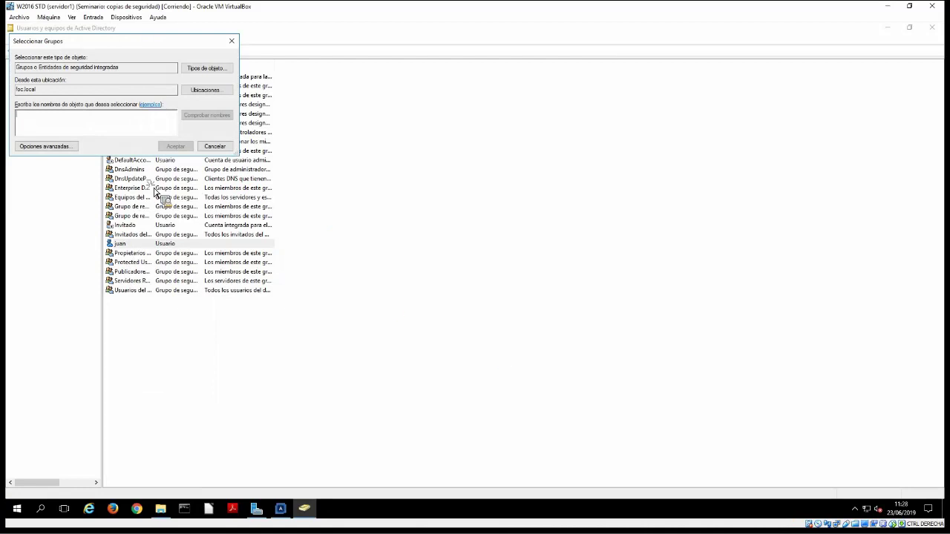
drag(238, 155, 518, 361)
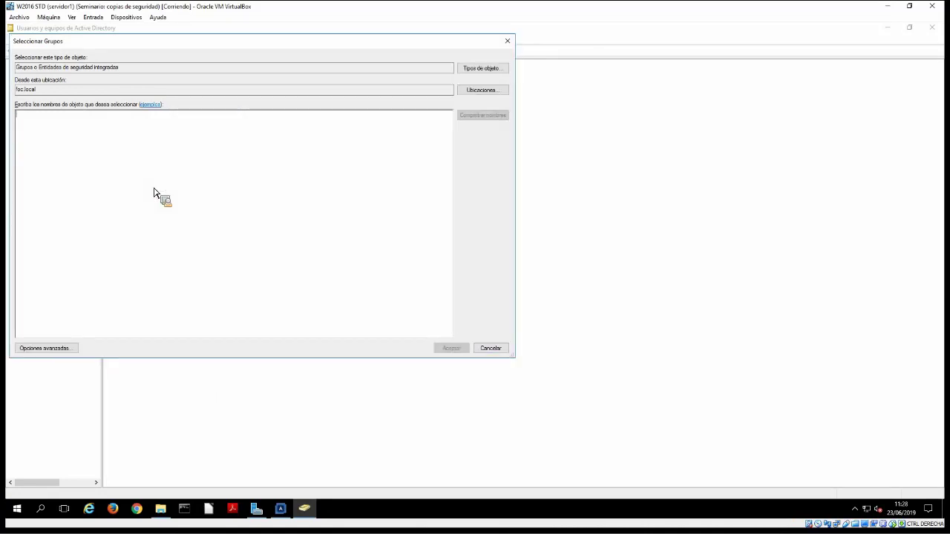
text(oper)
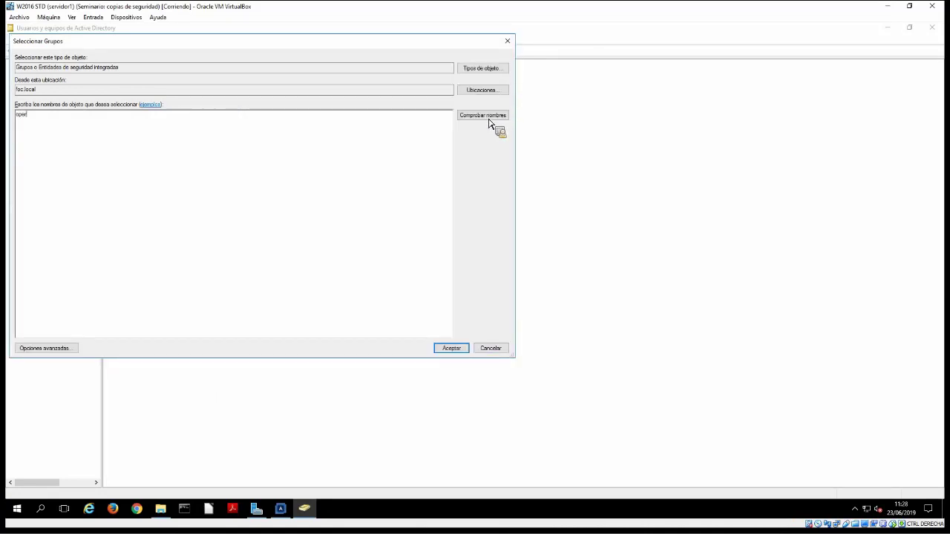
key(Tab)
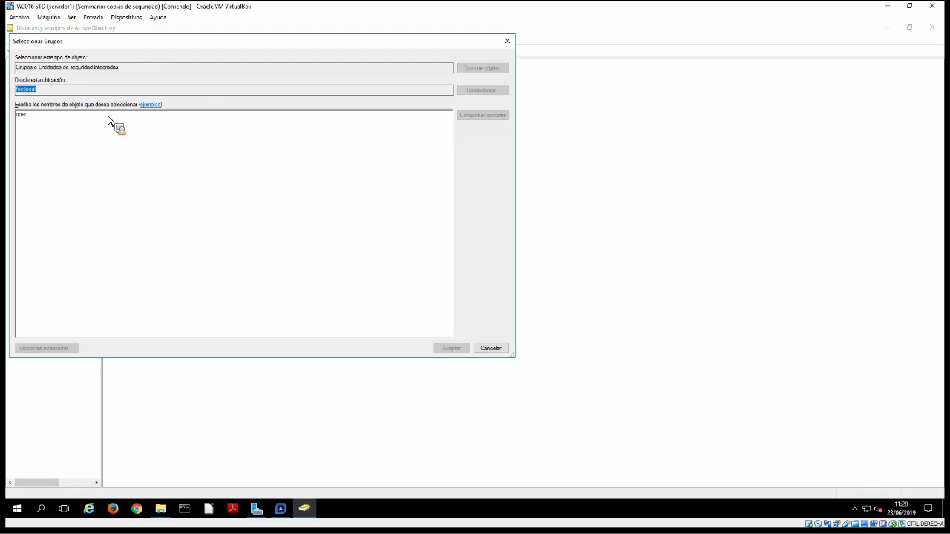
key(Return)
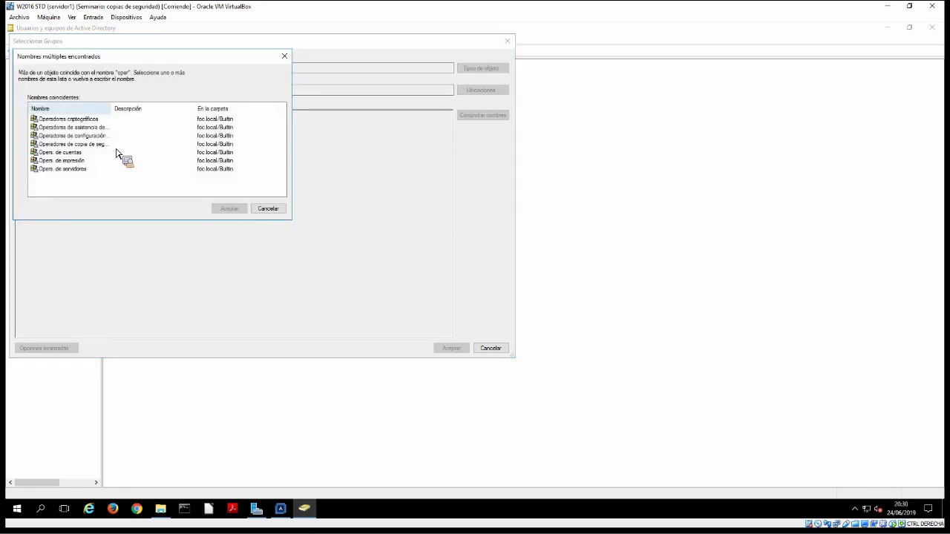
click(116, 145)
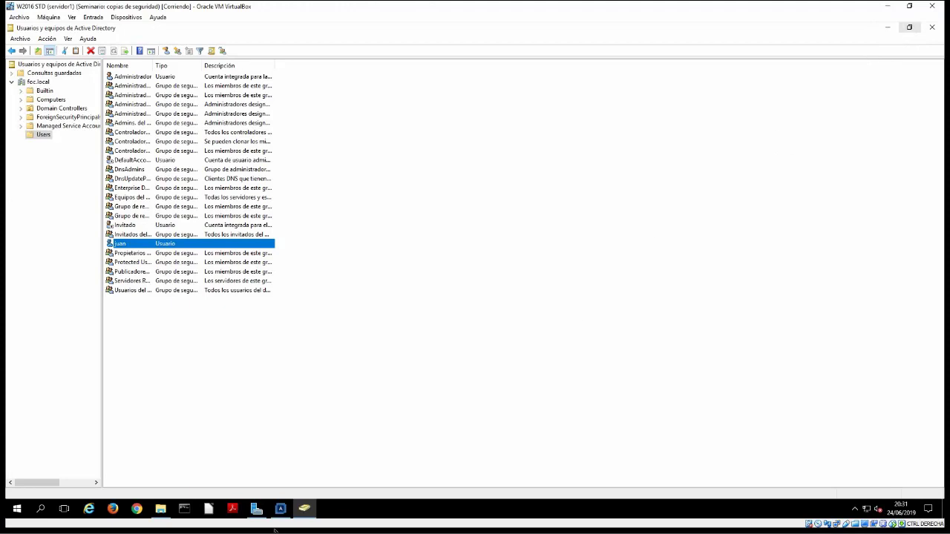
click(256, 508)
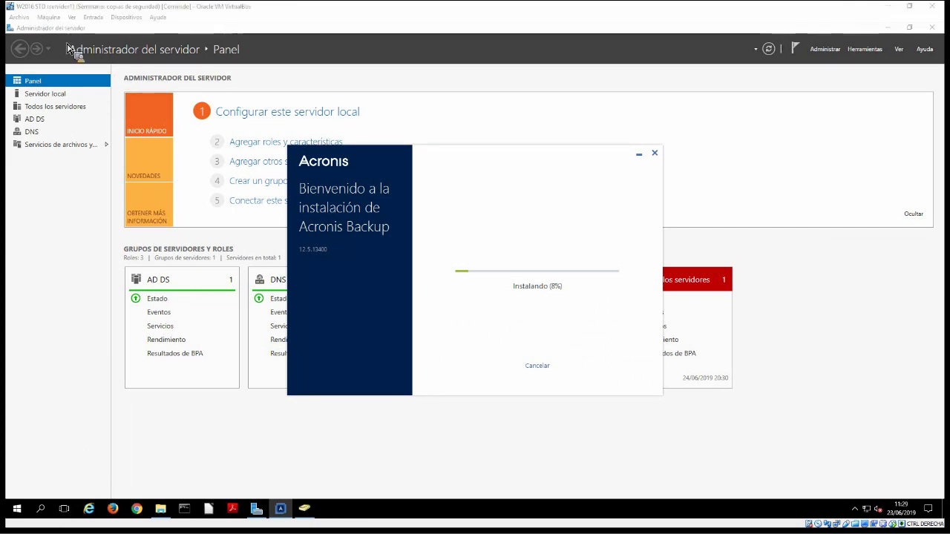
From the Máquina menu, save a snapshot named 'Instantánea 1_: instalando Acronis'
click(48, 16)
click(68, 46)
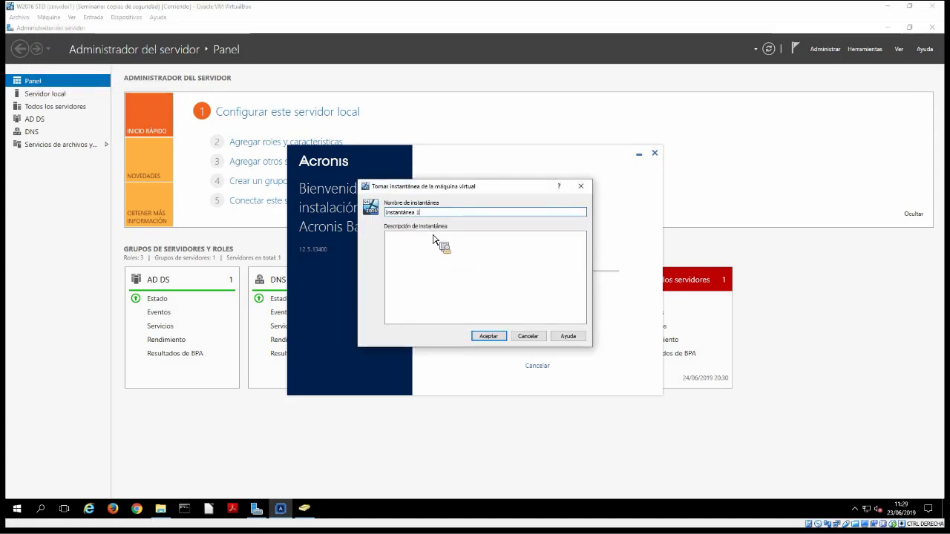
text(_: instalando Acronis)
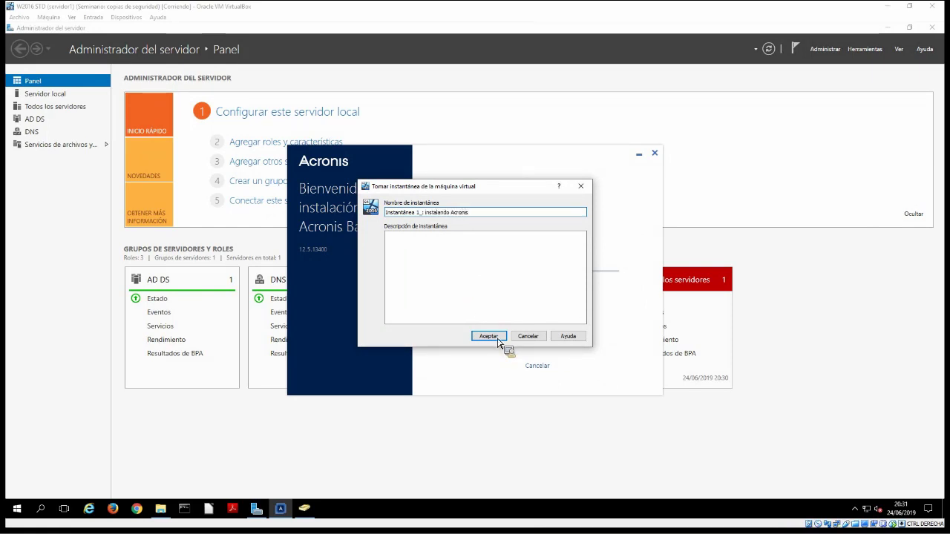
click(496, 339)
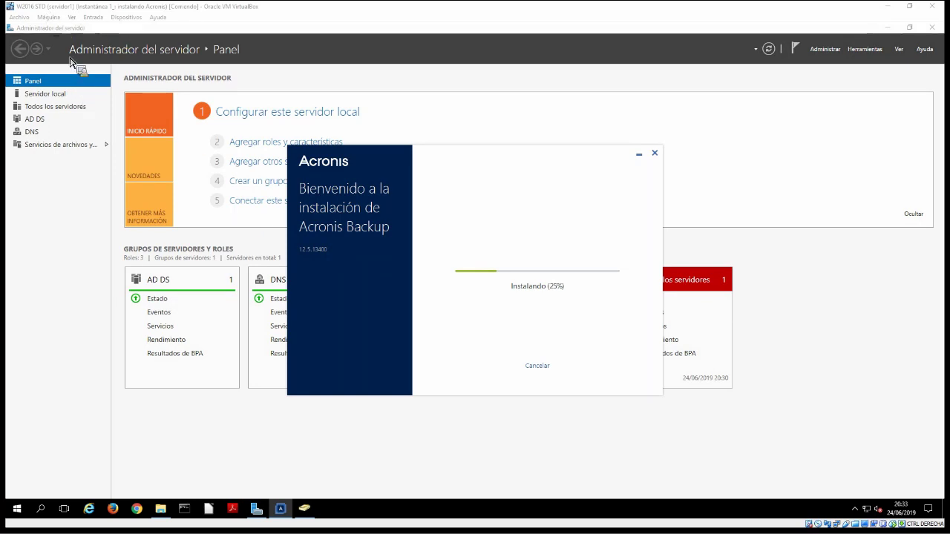
Power off the VM with snapshot restore so it returns at 'acronis instalado' with Acronis installed
click(48, 16)
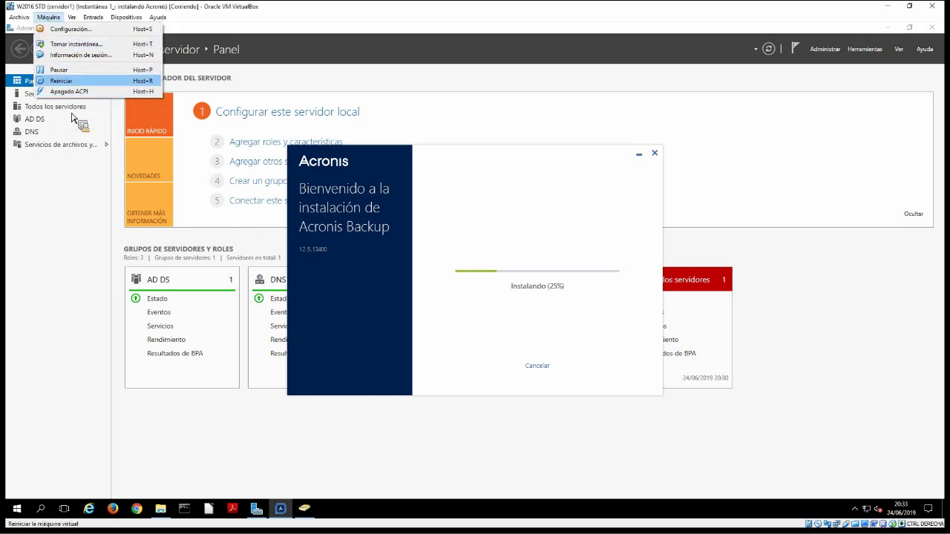
click(652, 52)
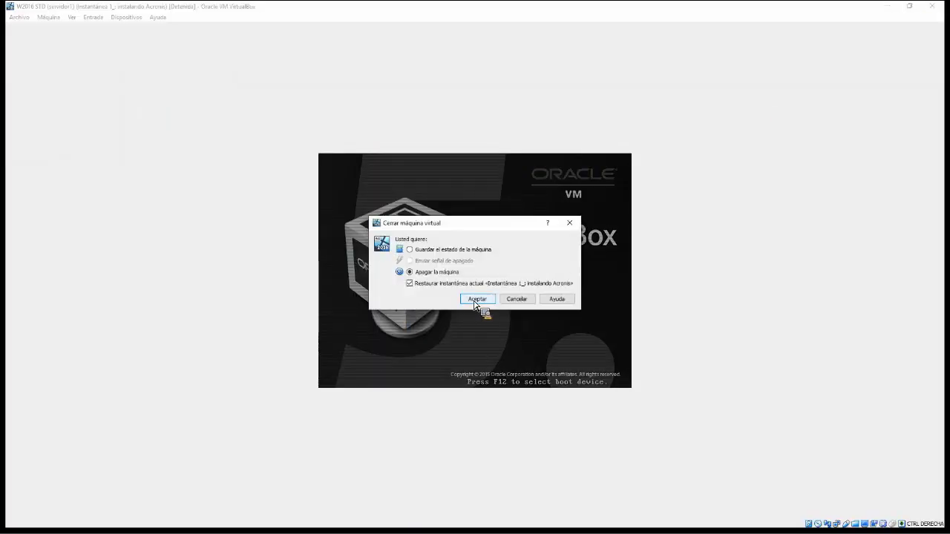
click(476, 300)
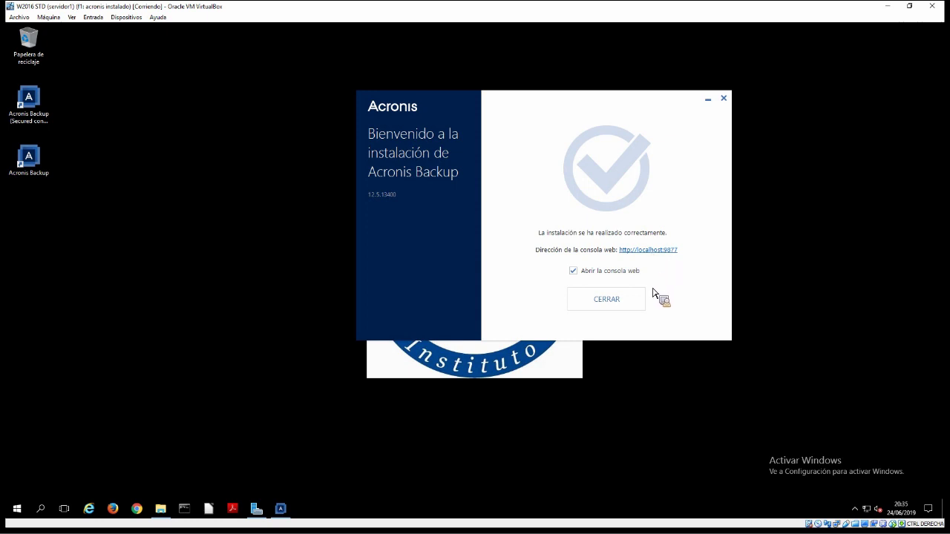
Close the installer with 'Abrir la consola web' checked, opening localhost:9877
click(606, 299)
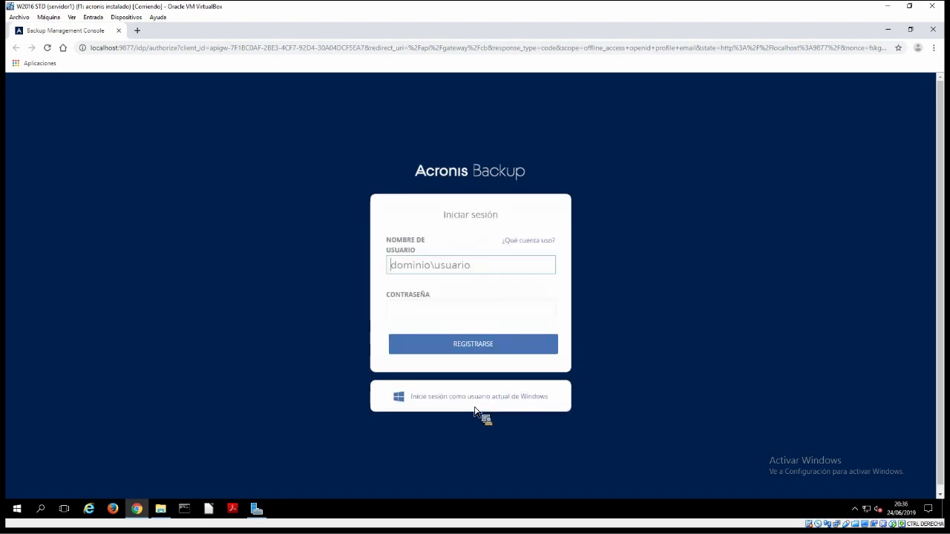
Log in to the console as the current Windows user
click(472, 407)
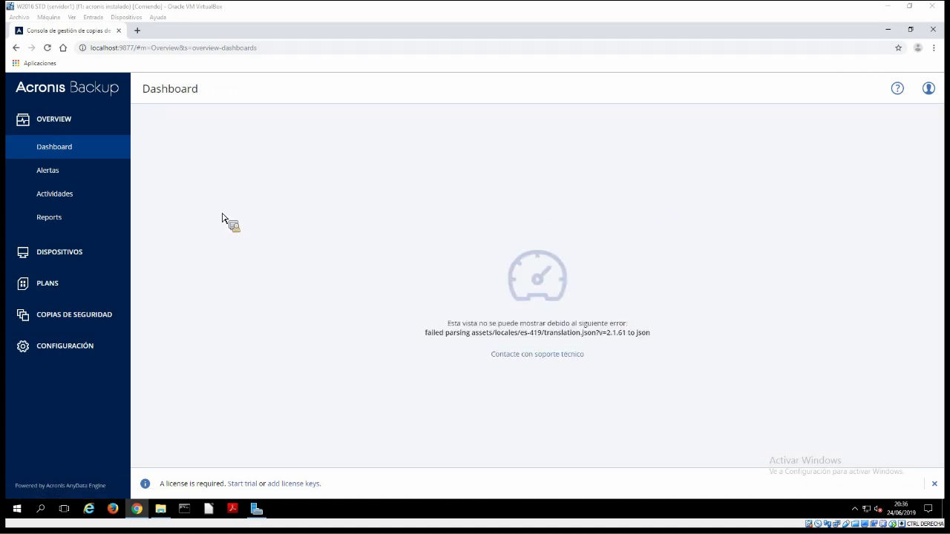
Browse Dashboard, Alertas and Actividades under OVERVIEW, ending on Reports
click(54, 142)
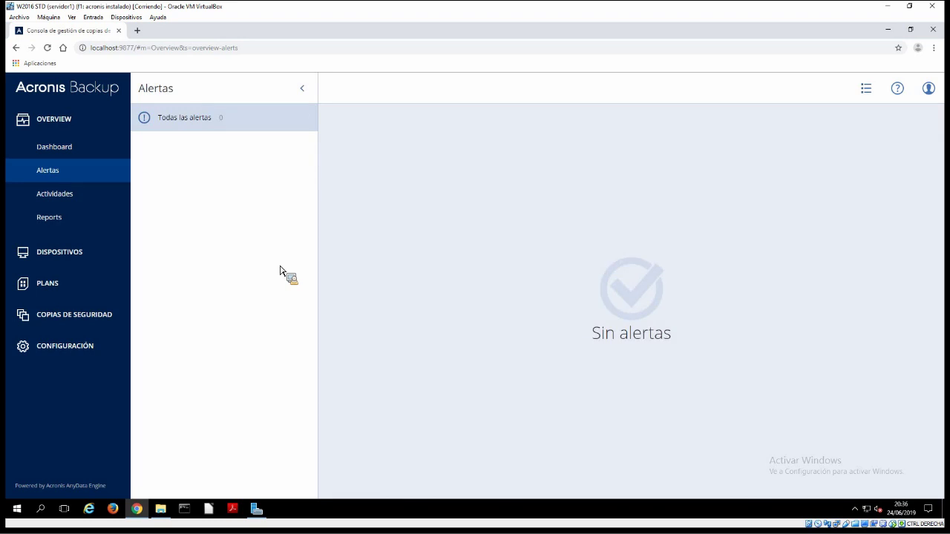
click(76, 200)
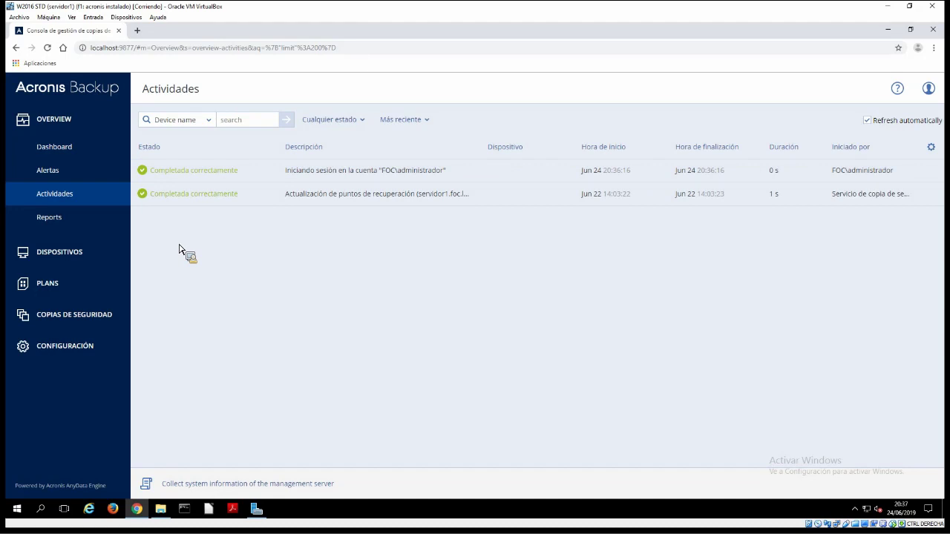
click(90, 226)
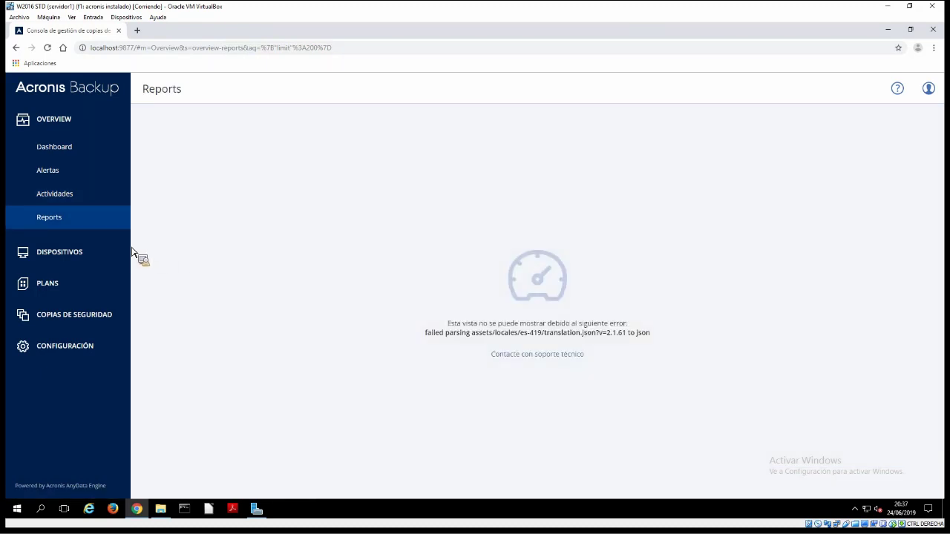
Open DISPOSITIVOS to list All devices, including unprotected servidor1.foc.local
click(79, 253)
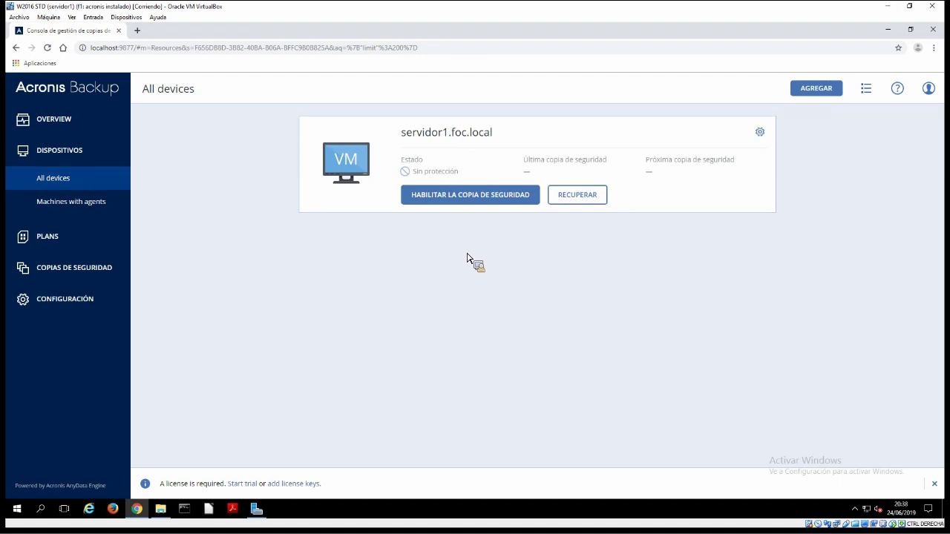
Start a backup plan for servidor1.foc.local named 'Copia seguridad desde 2019'
click(467, 195)
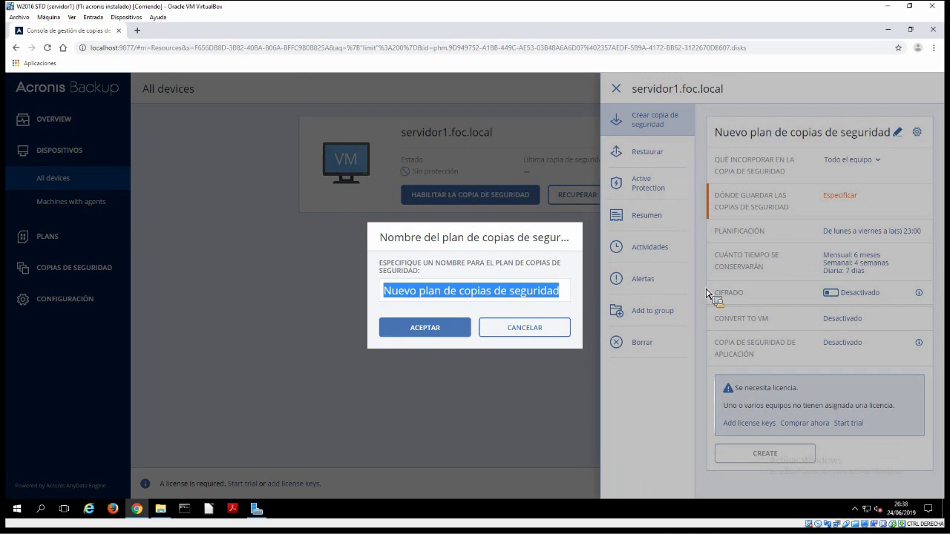
key(BackSpace)
text(Copia seguridad desde)
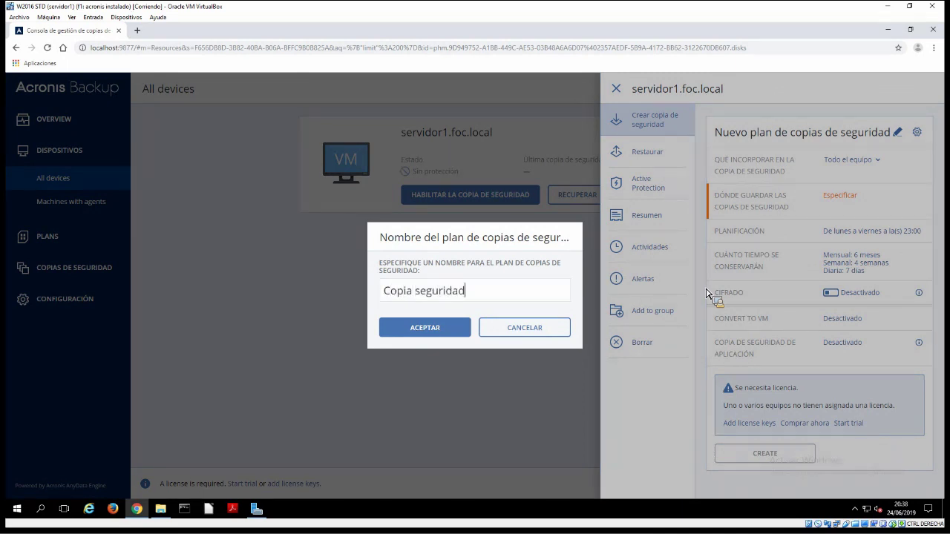
text( 2019)
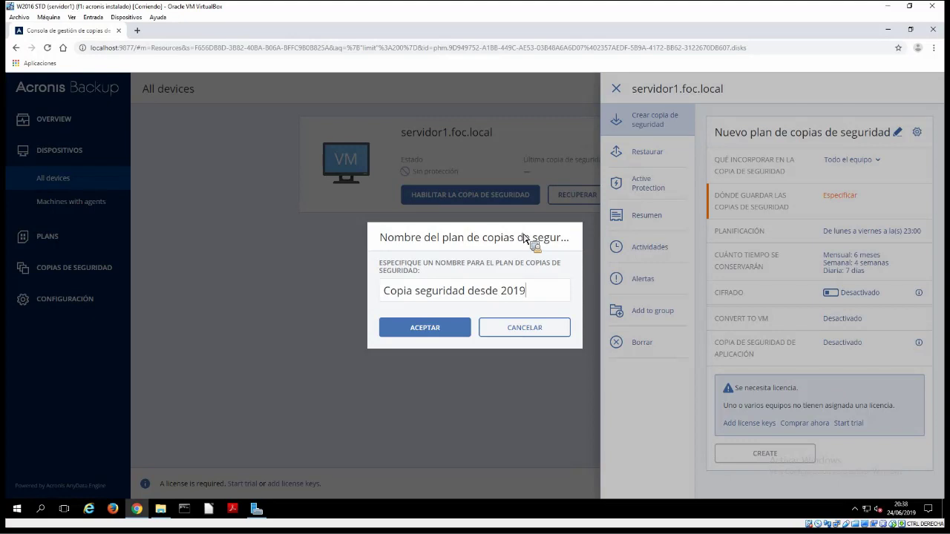
key(Tab)
key(Return)
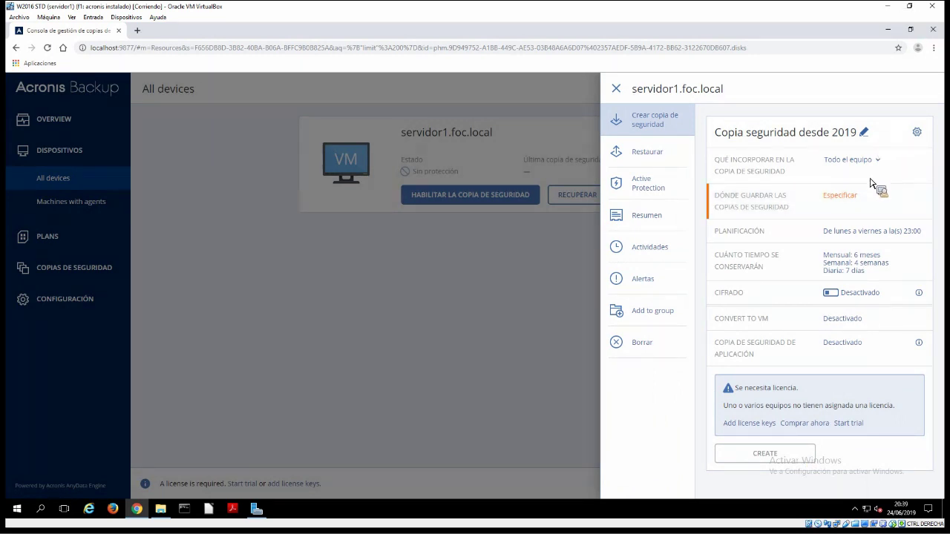
click(853, 159)
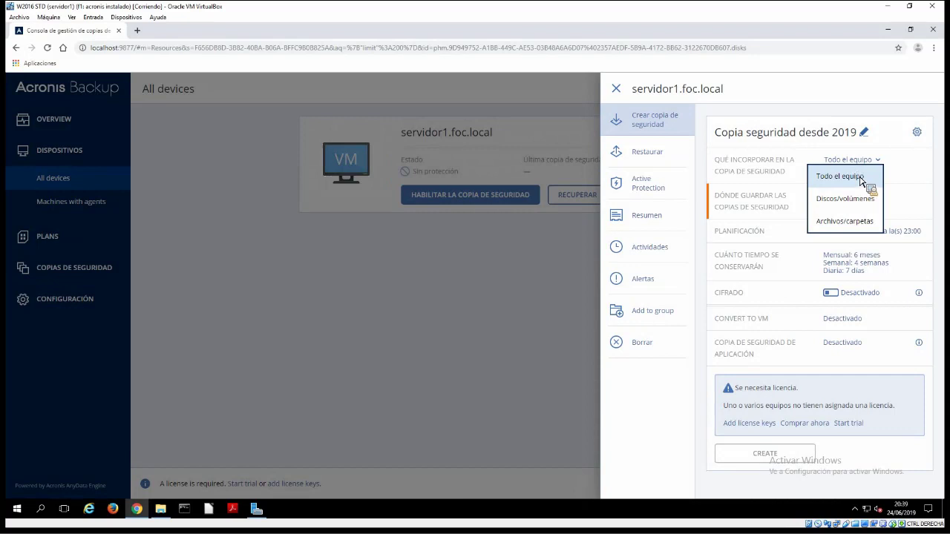
click(861, 180)
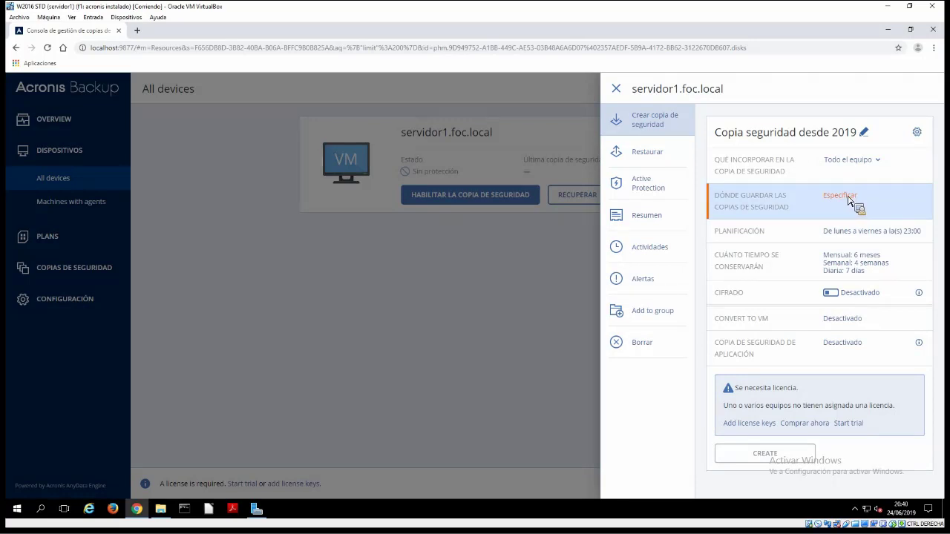
Set the backup destination to a new local folder 'copias 2019' on drive Z:
click(848, 201)
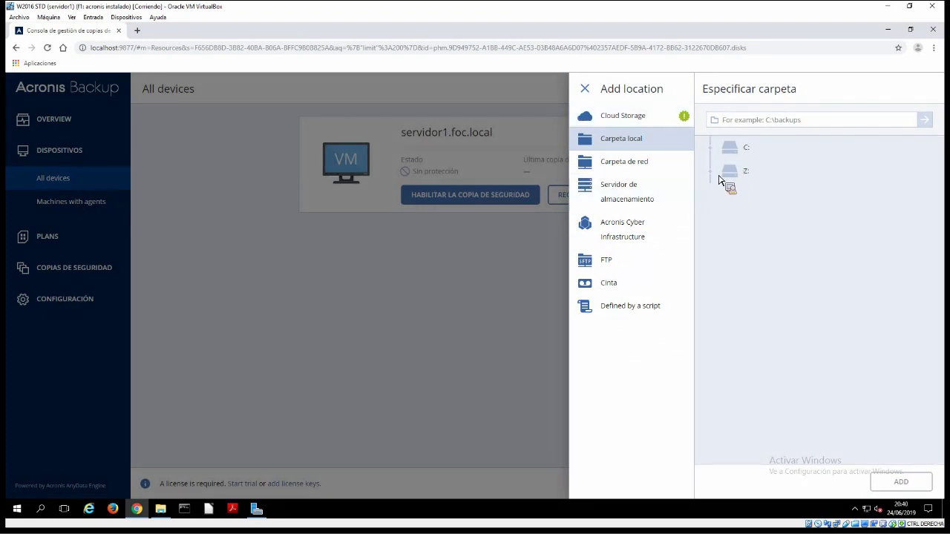
click(731, 175)
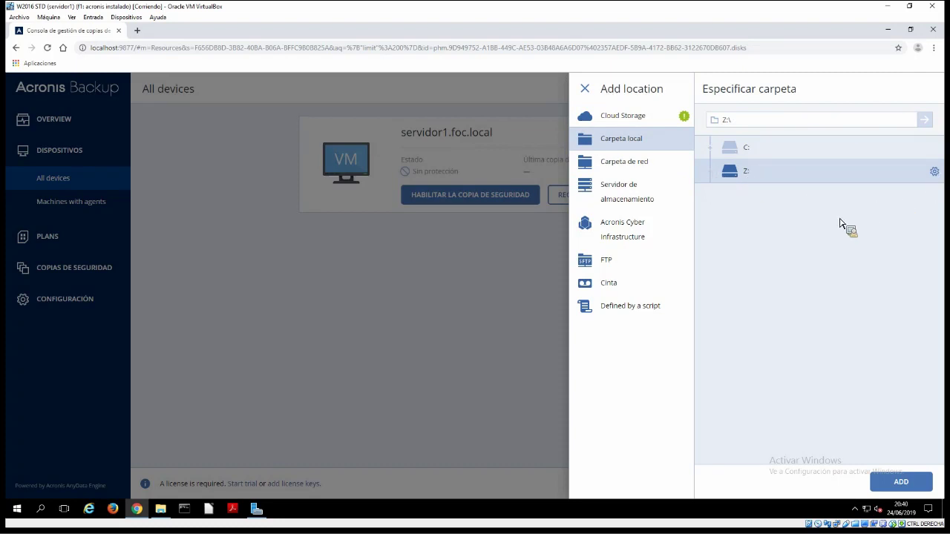
click(934, 171)
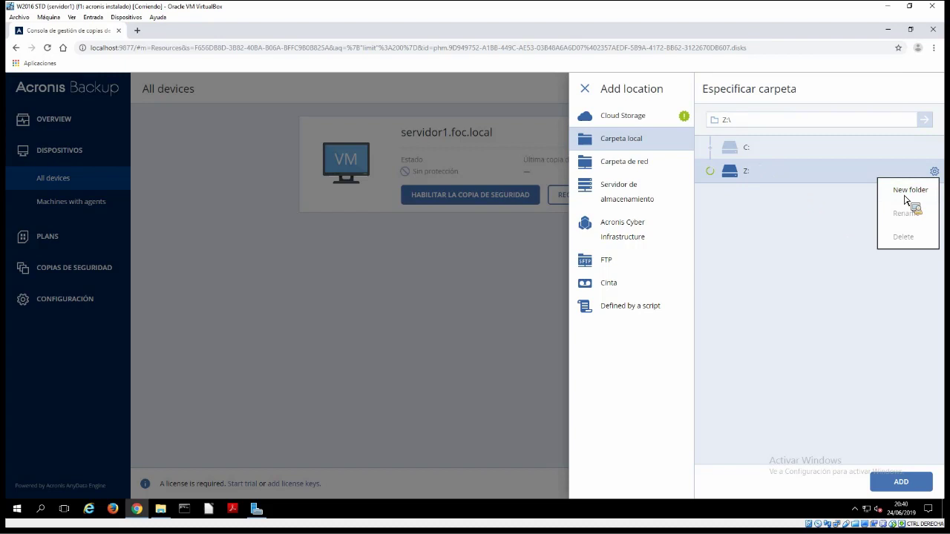
click(905, 193)
text(copias 2019)
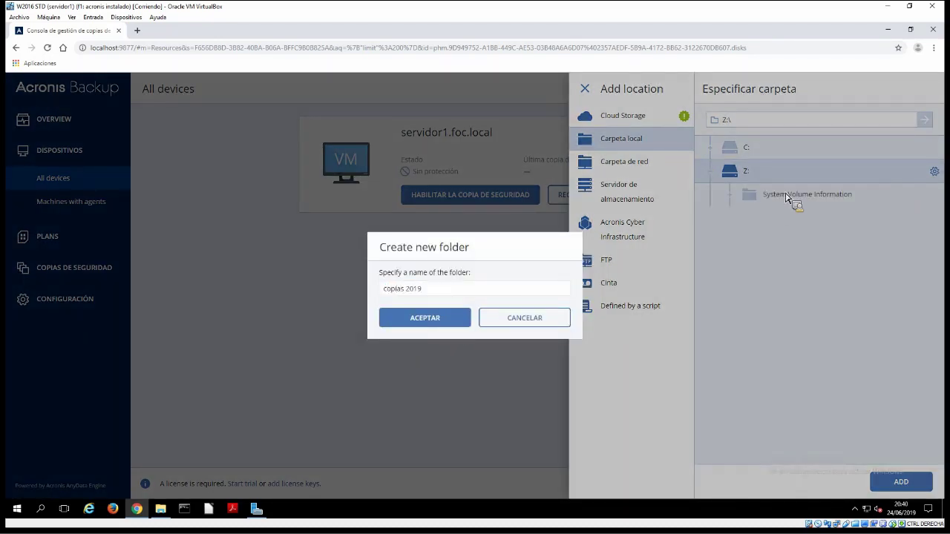
key(Return)
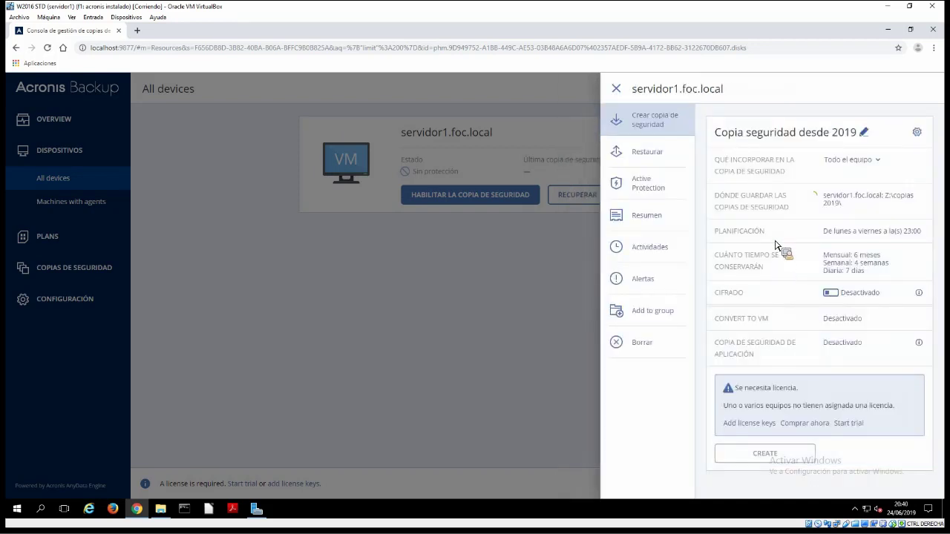
Add a network folder location at \\192.168.1.50\acronis
click(901, 204)
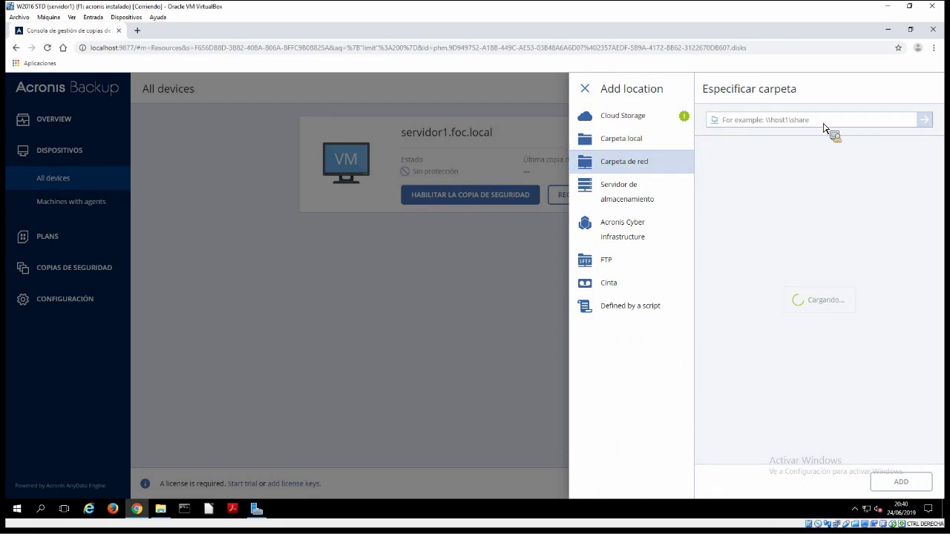
text(\\)
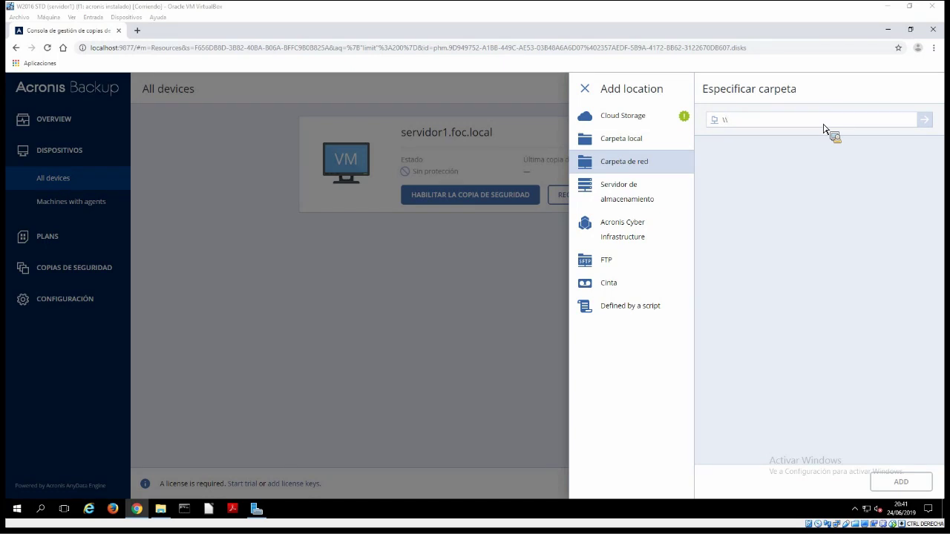
click(761, 125)
text(\\)
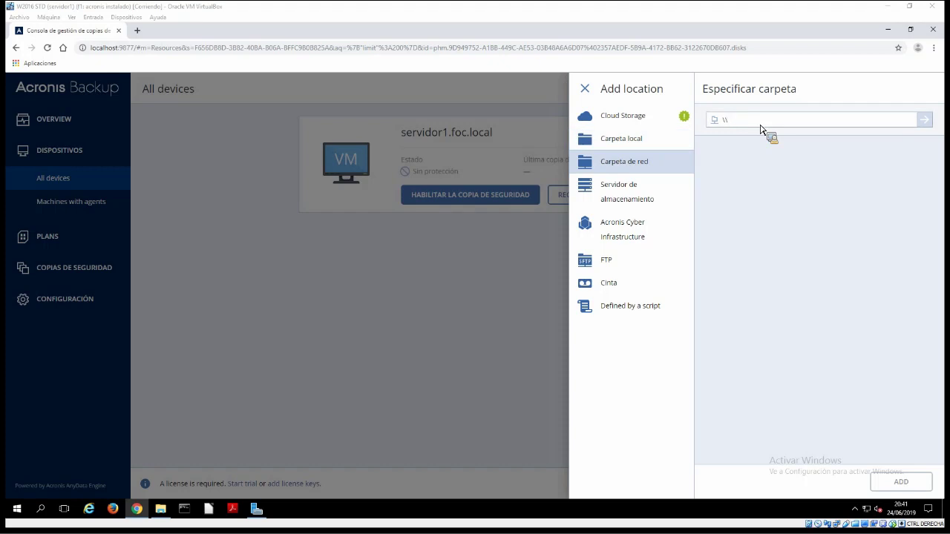
text(192.168)
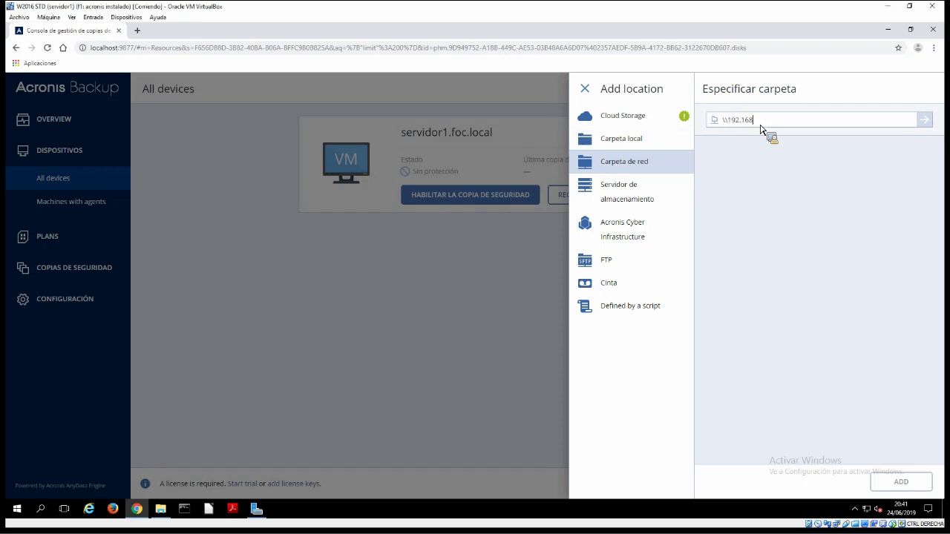
text(.1.50\acr)
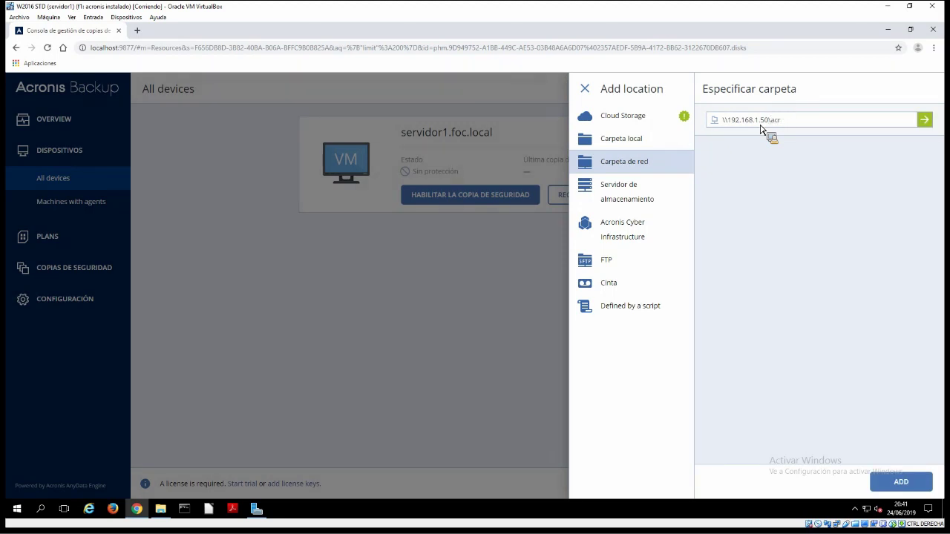
text(p)
text(onis)
click(927, 124)
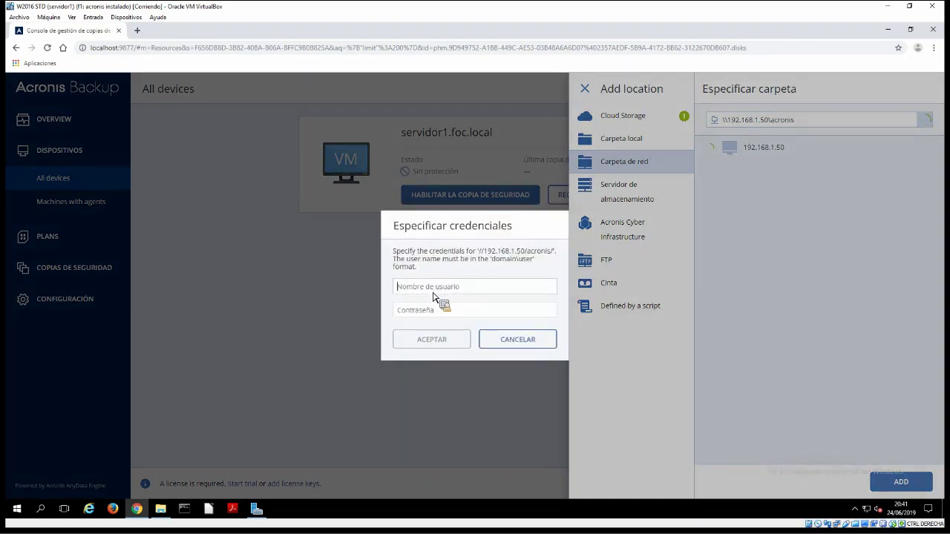
Enter the share's password and select the acronis share as destination
text(root)
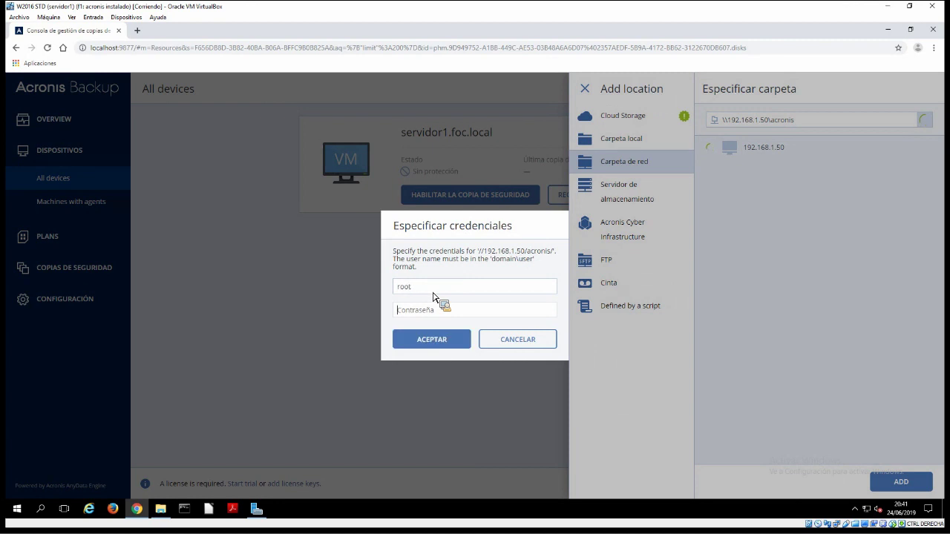
text(1234)
click(430, 340)
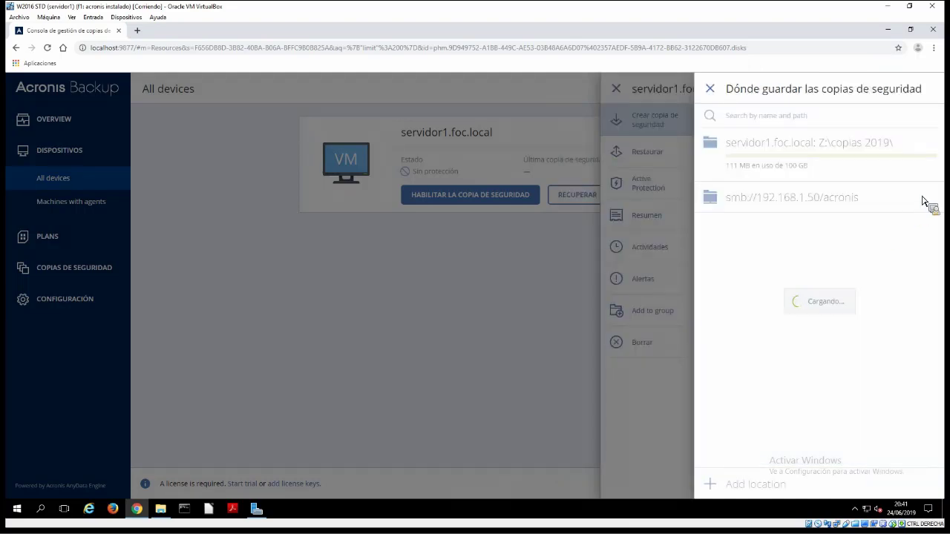
click(923, 198)
click(753, 214)
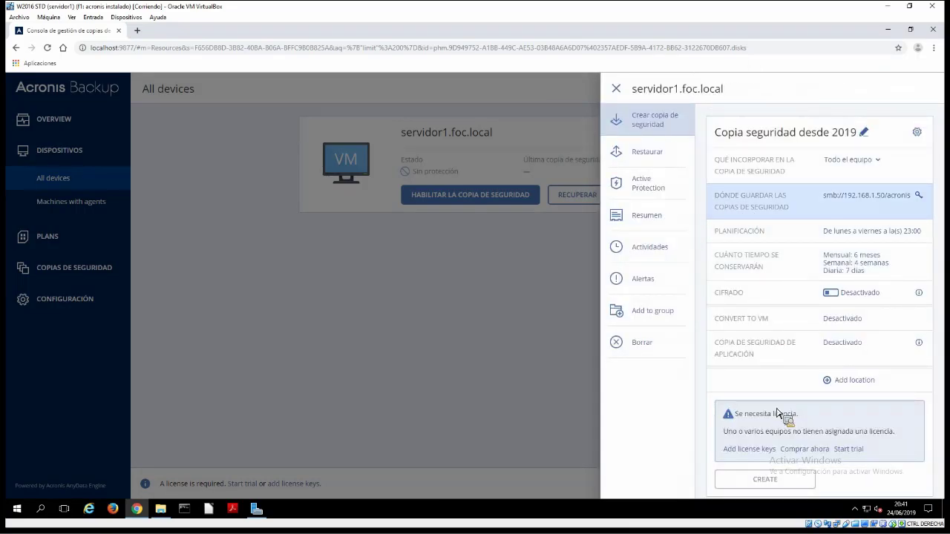
Review the Add location options Cinta, Defined by a script and Cloud Storage
click(770, 485)
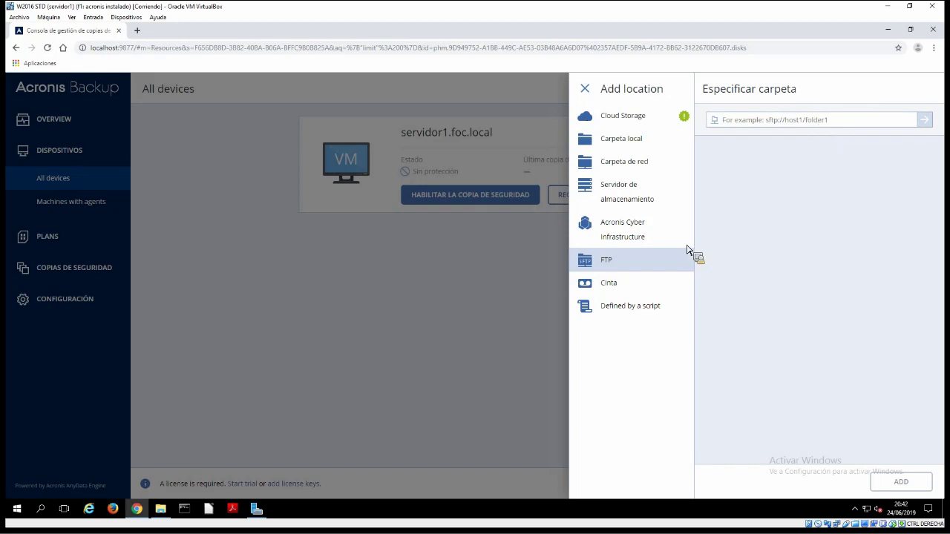
click(598, 284)
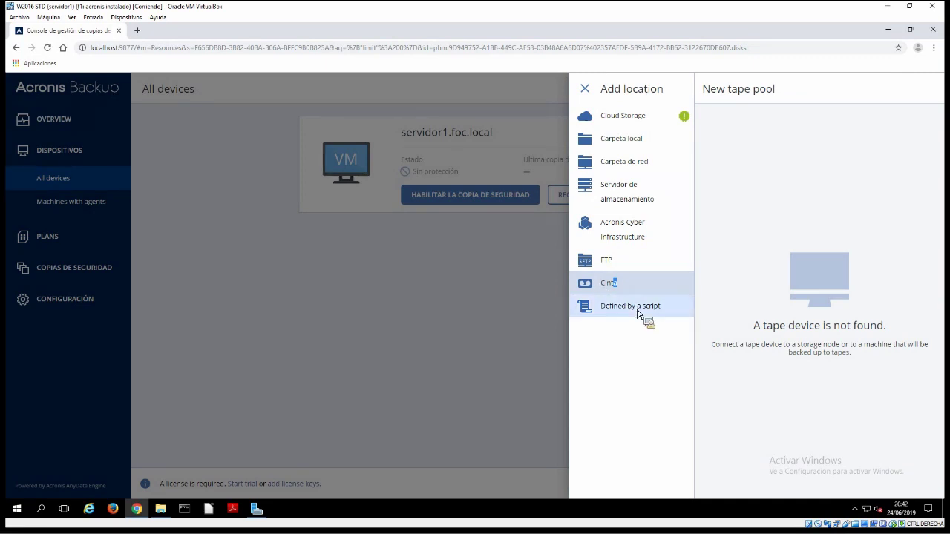
click(636, 310)
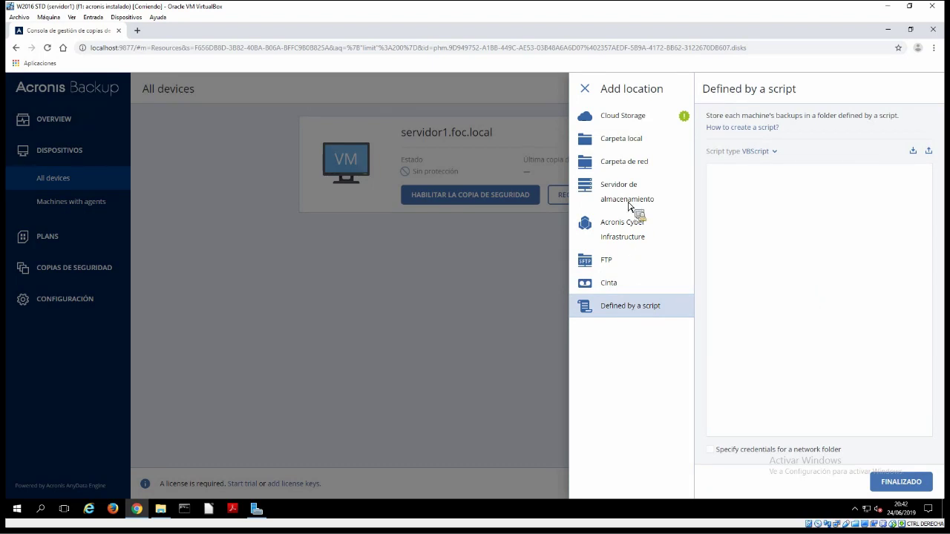
click(634, 120)
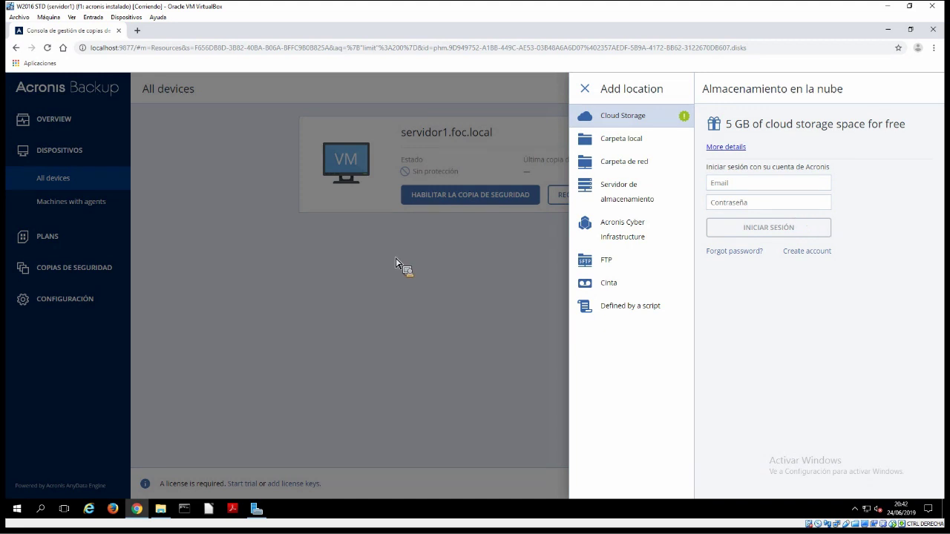
Sign in to Cloud Storage by pasting the account e-mail and password
click(785, 188)
key(ctrl+v)
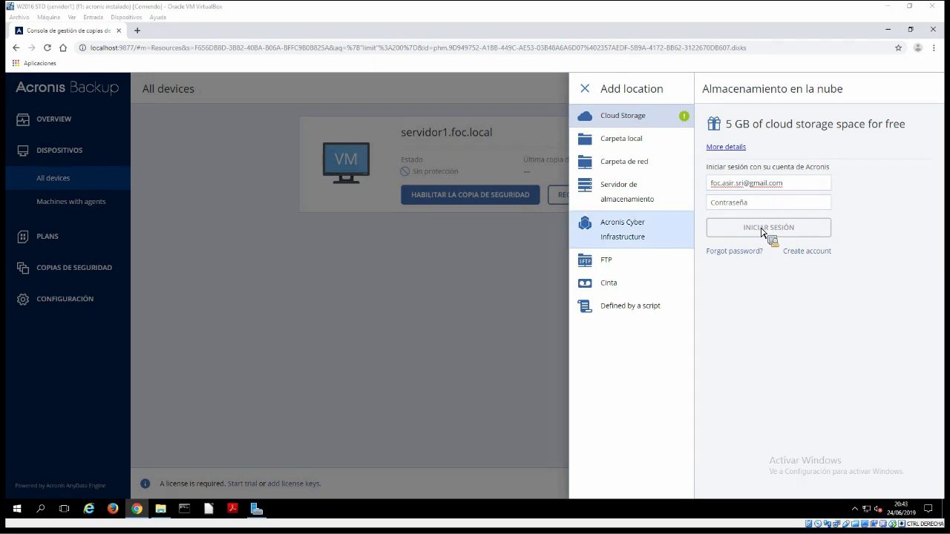
key(Tab)
key(ctrl+v)
key(Return)
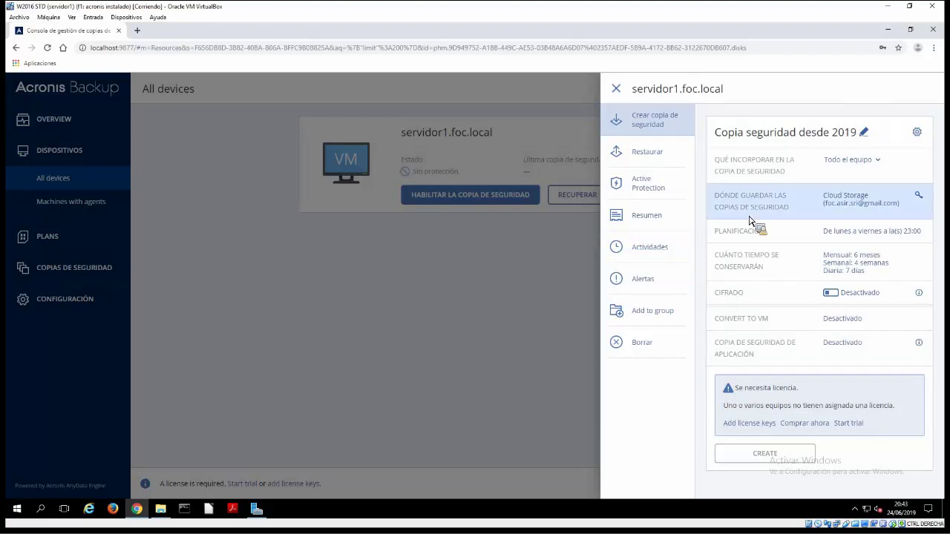
Set the plan's 'Dónde guardar' location to servidor1.foc.local: Z:\copias 2019\
click(788, 197)
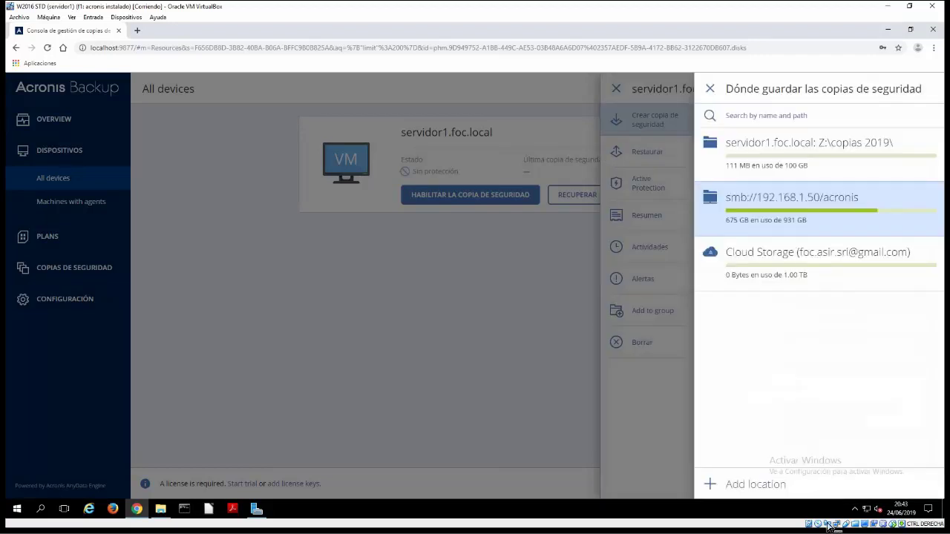
click(801, 142)
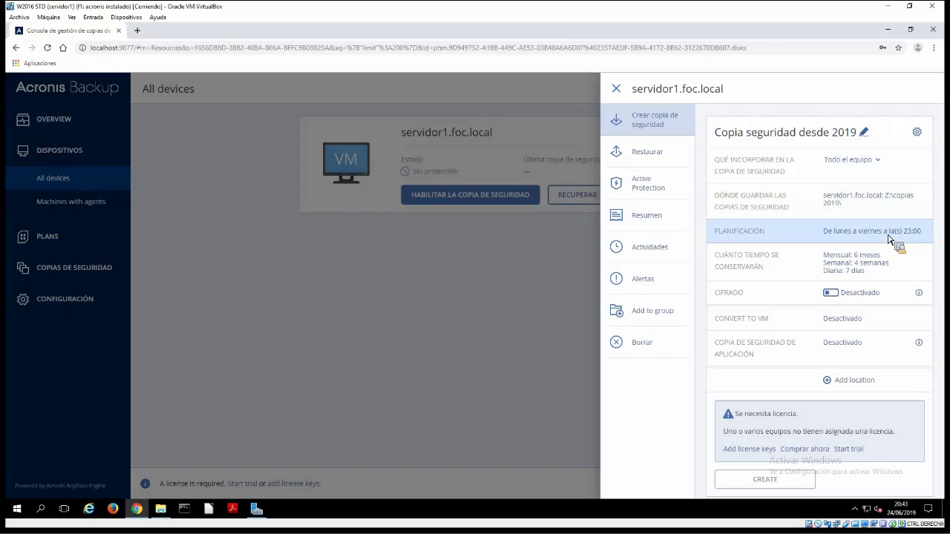
Open the Planificación settings and expand the 'Esquema de copias de seguridad' dropdown
click(843, 236)
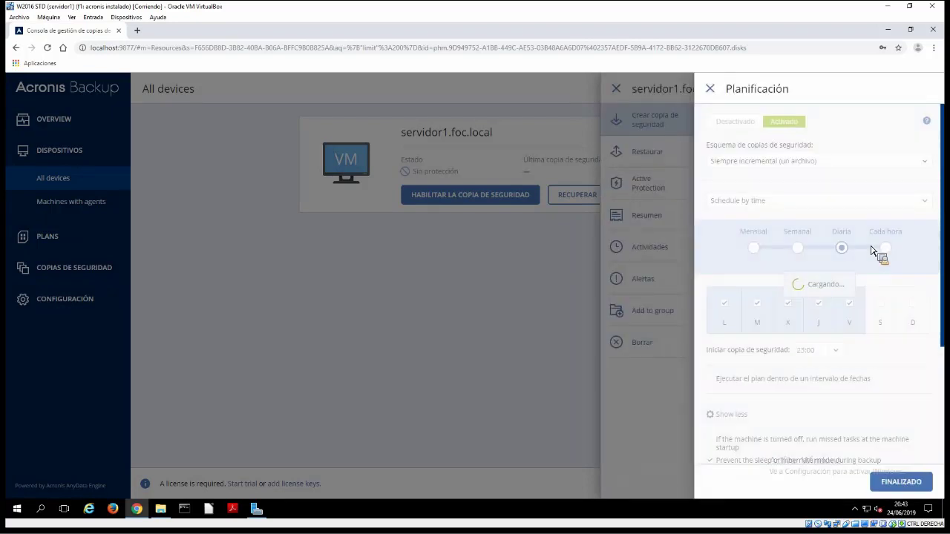
click(925, 162)
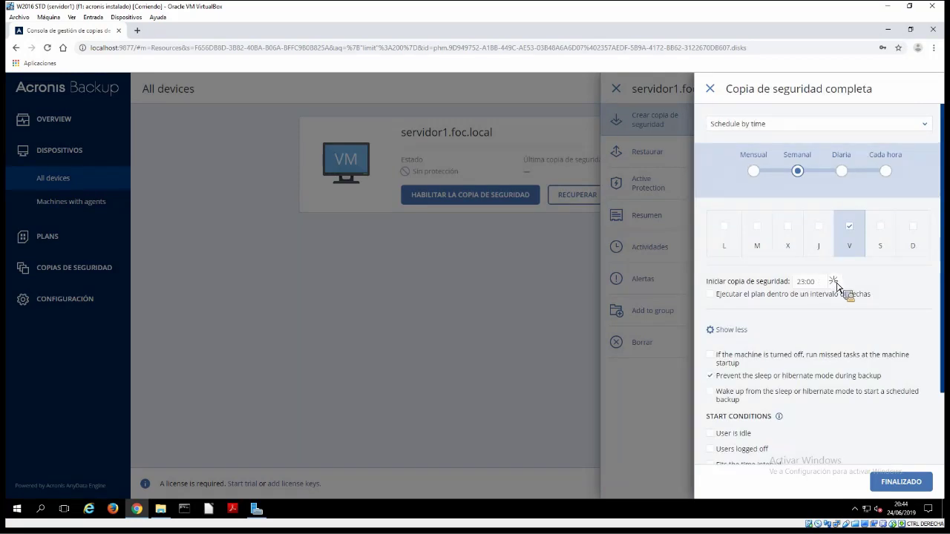
Set the weekly full backup to start at 22:00, then add a differential backup schedule
click(835, 282)
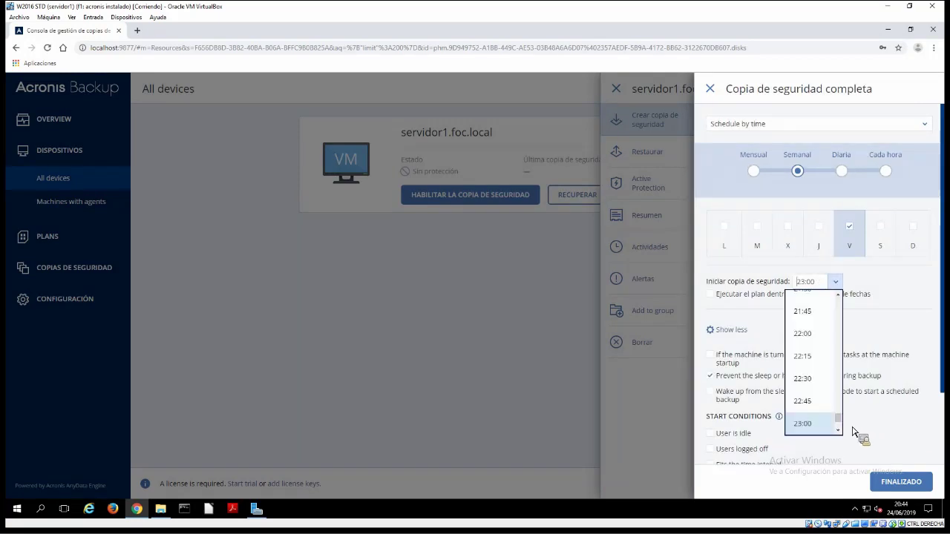
click(806, 333)
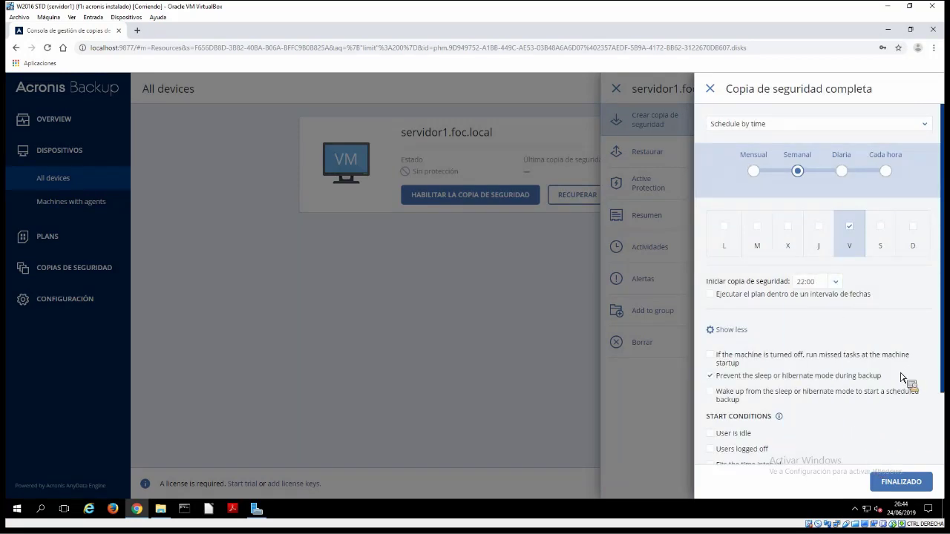
scroll(786, 230, down, 2)
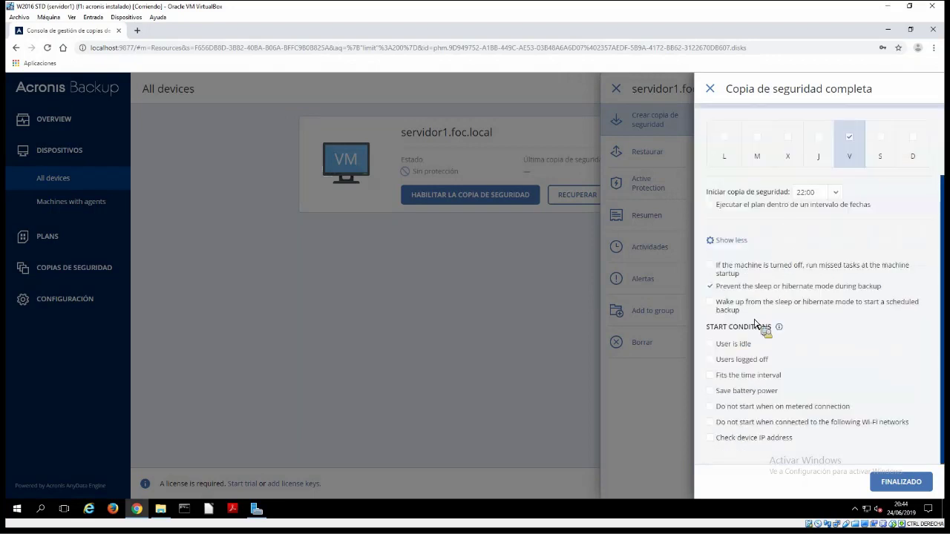
scroll(909, 505, up, 2)
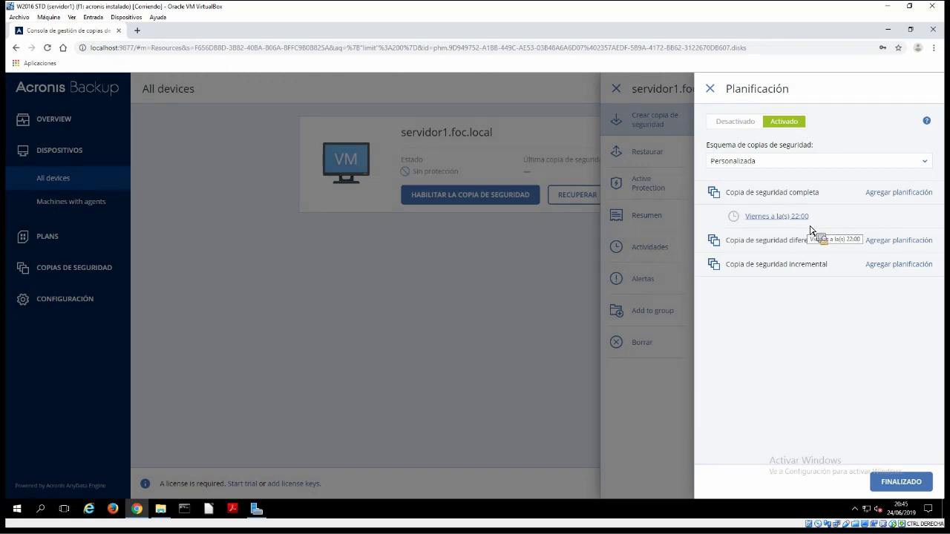
drag(814, 241, 825, 216)
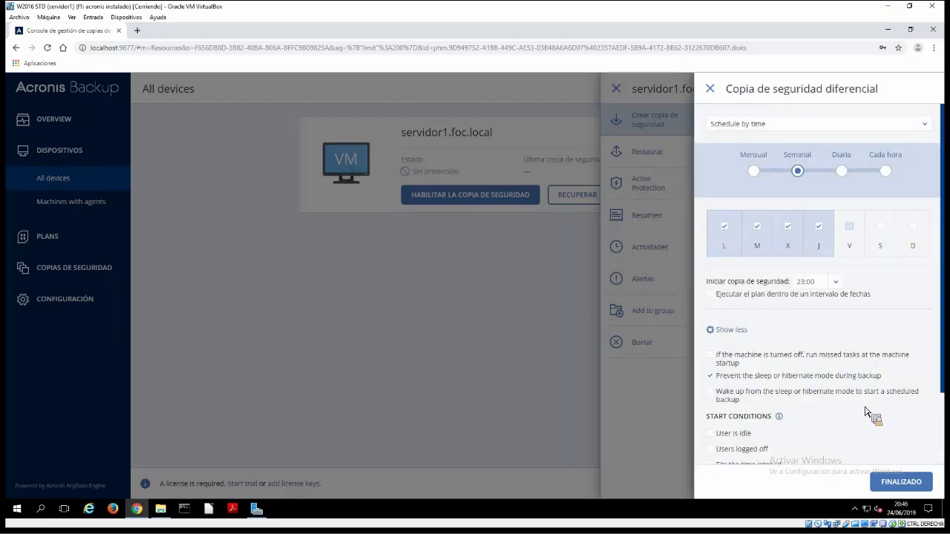
Pick 22:00 as the differential backup's start time
click(836, 282)
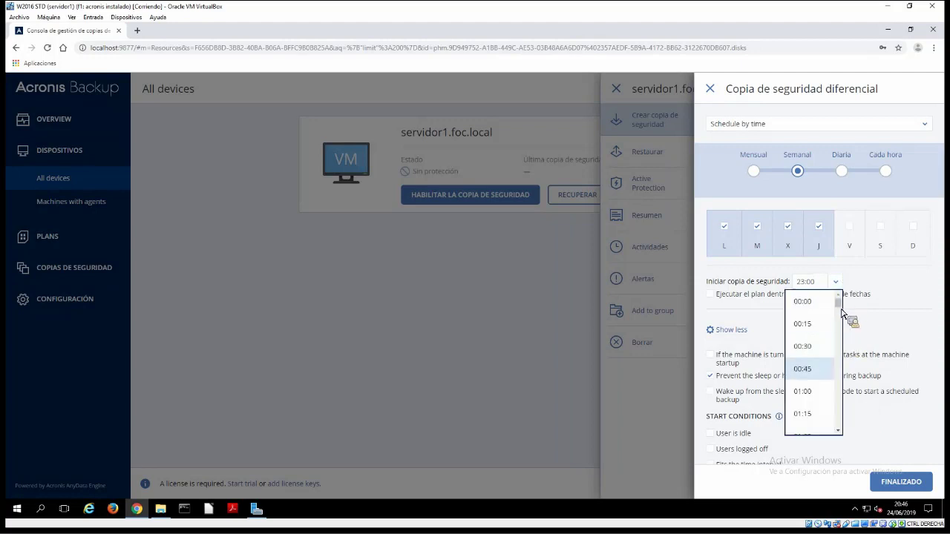
scroll(840, 394, down, 20)
scroll(841, 415, down, 5)
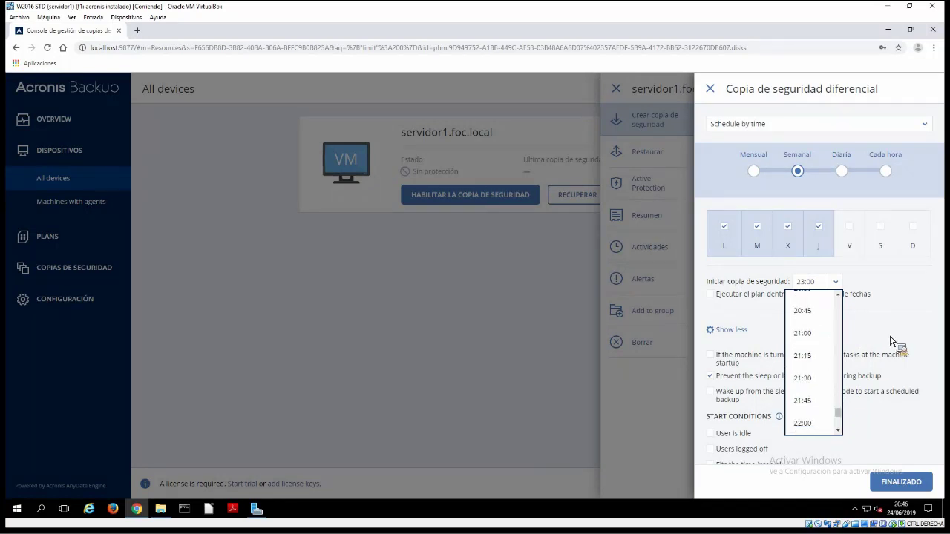
click(803, 423)
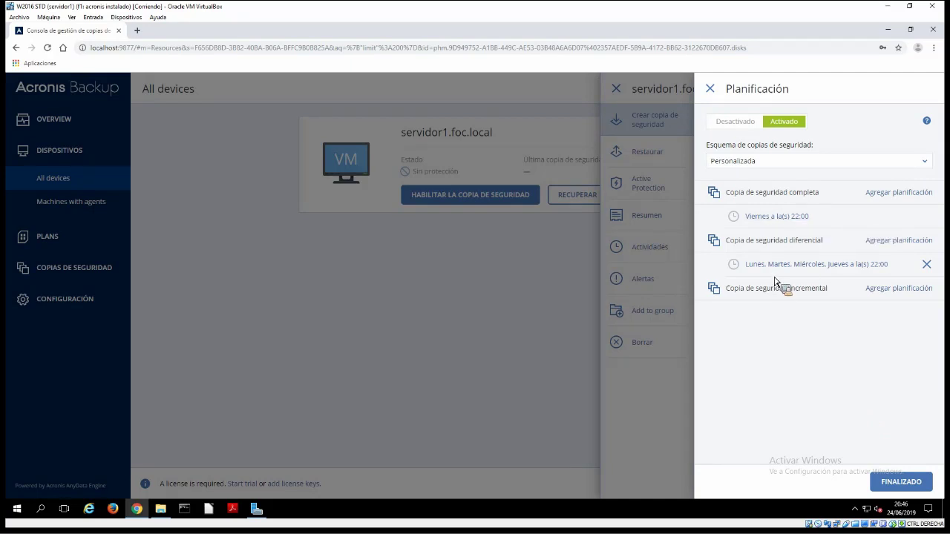
Save the schedule and change full backup retention from 6 to 3 months
click(902, 483)
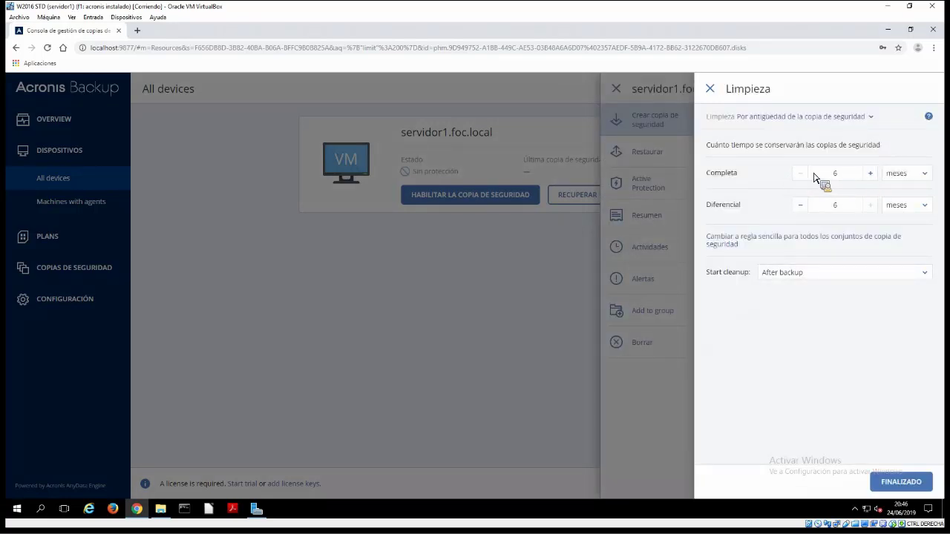
click(840, 178)
drag(810, 176, 873, 220)
text(3)
click(926, 177)
click(889, 175)
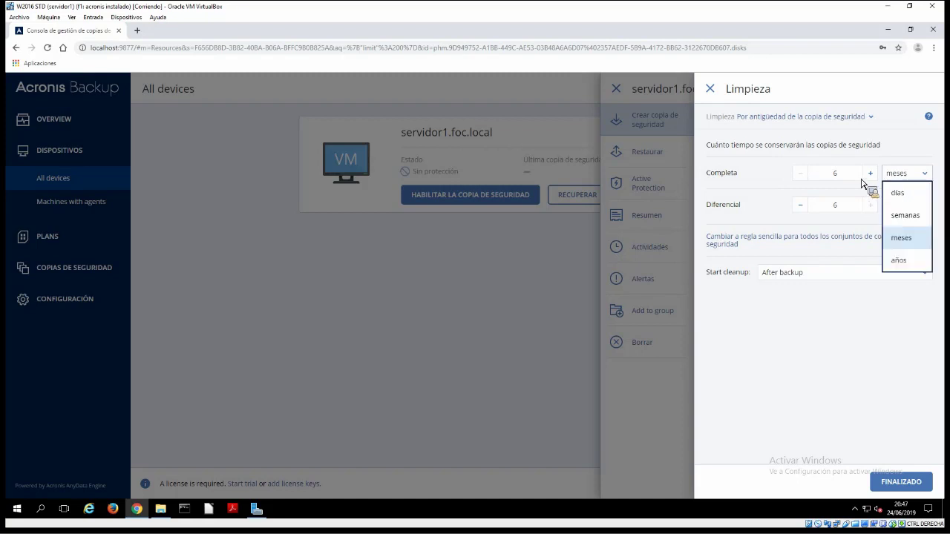
click(910, 215)
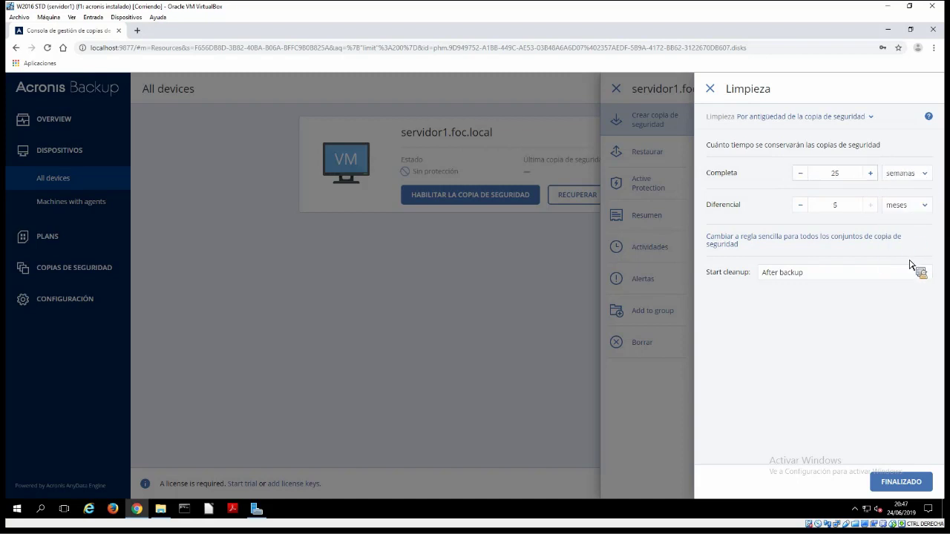
click(916, 175)
click(916, 239)
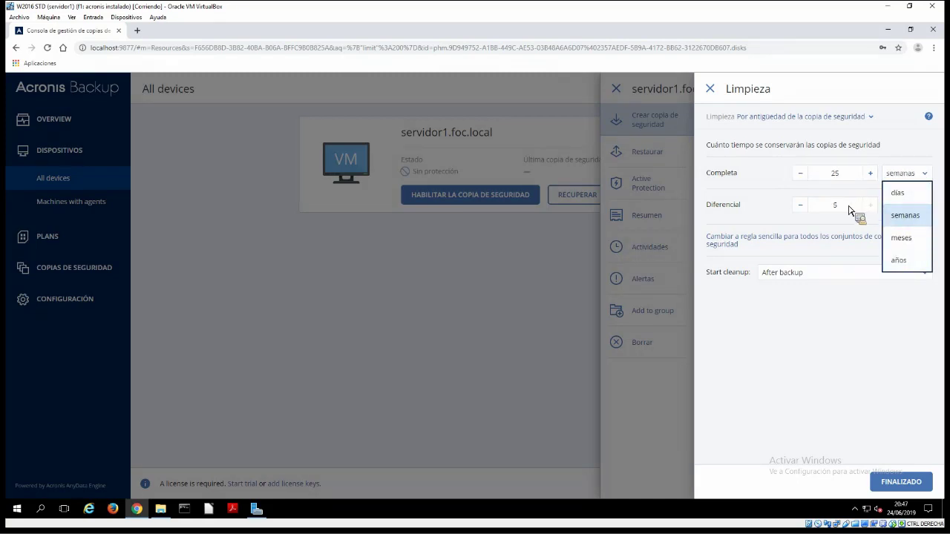
Re-enter 3 for full retention and set differential retention to 3 months
click(805, 209)
click(806, 209)
click(806, 209)
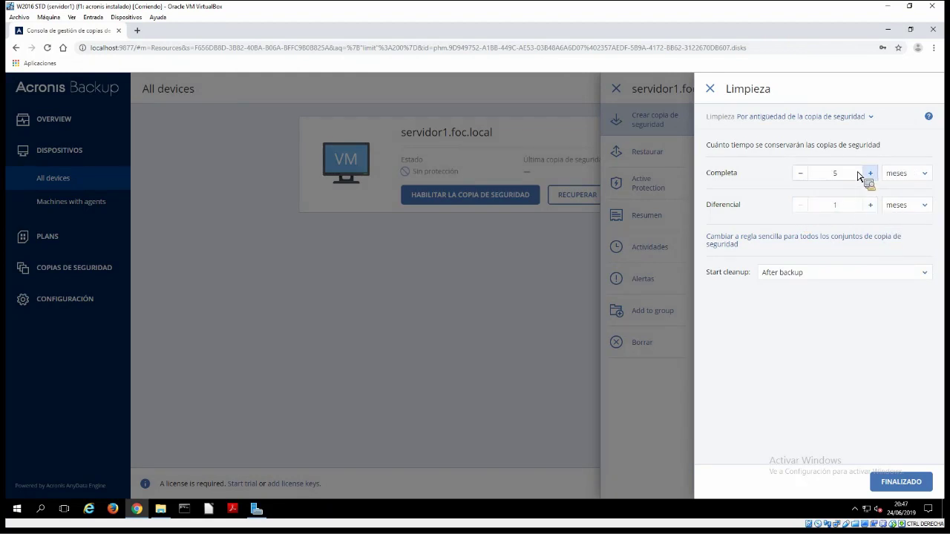
key(BackSpace)
text(3)
key(Tab)
key(Tab)
key(Tab)
key(Tab)
key(Tab)
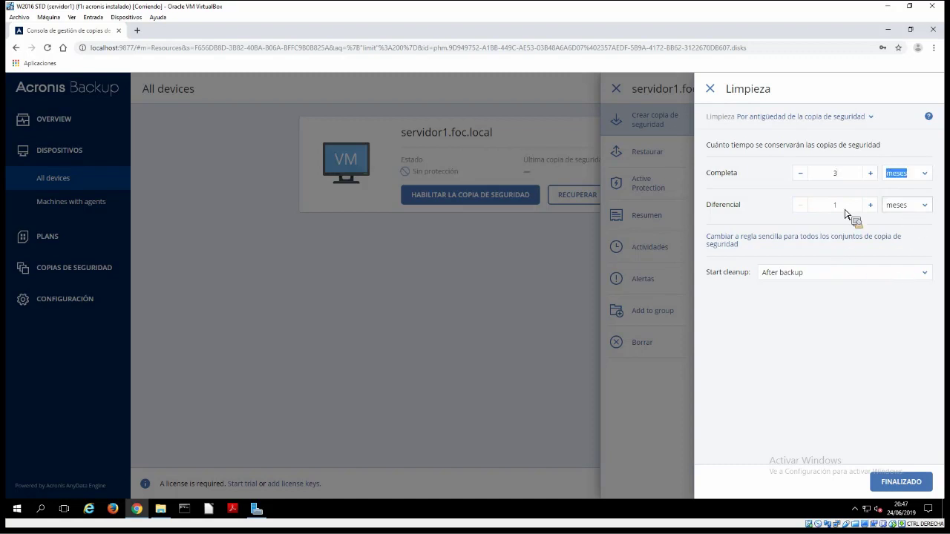
key(shift+Tab)
key(shift+Tab)
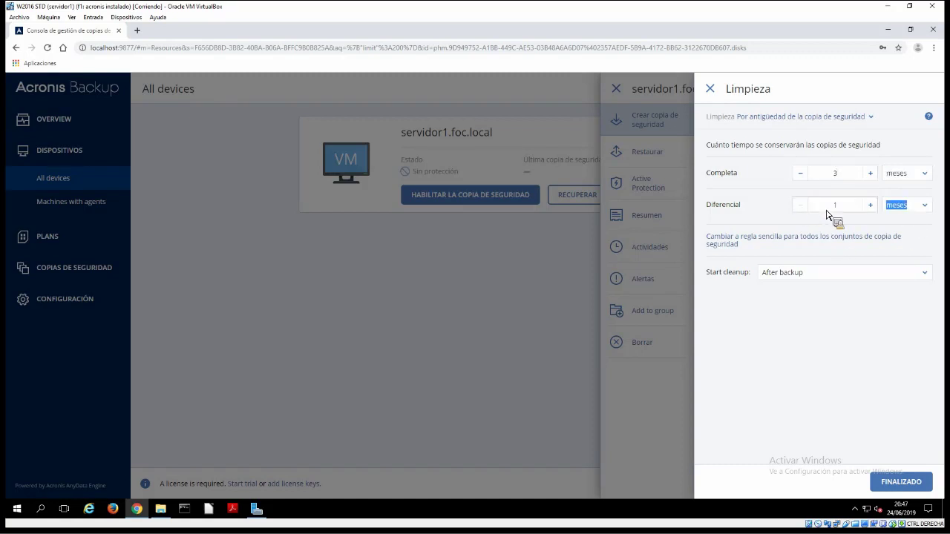
text(3)
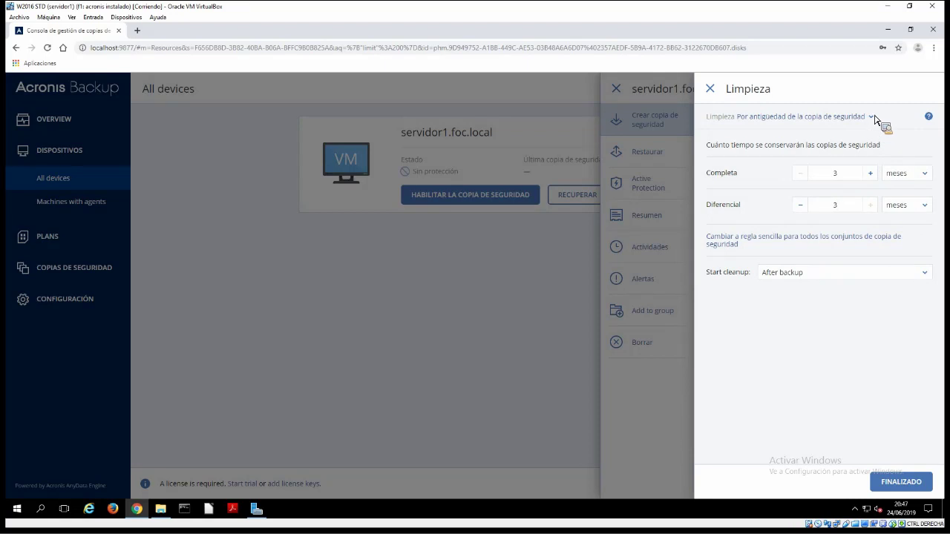
Keep cleanup 'Por antigüedad', set it to start before backup, and save retention settings
click(830, 118)
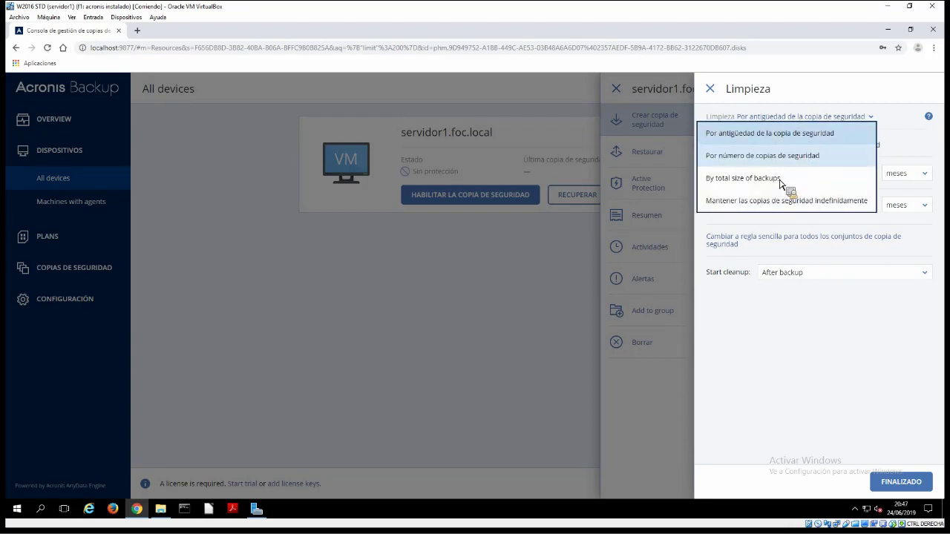
key(Down)
key(Down)
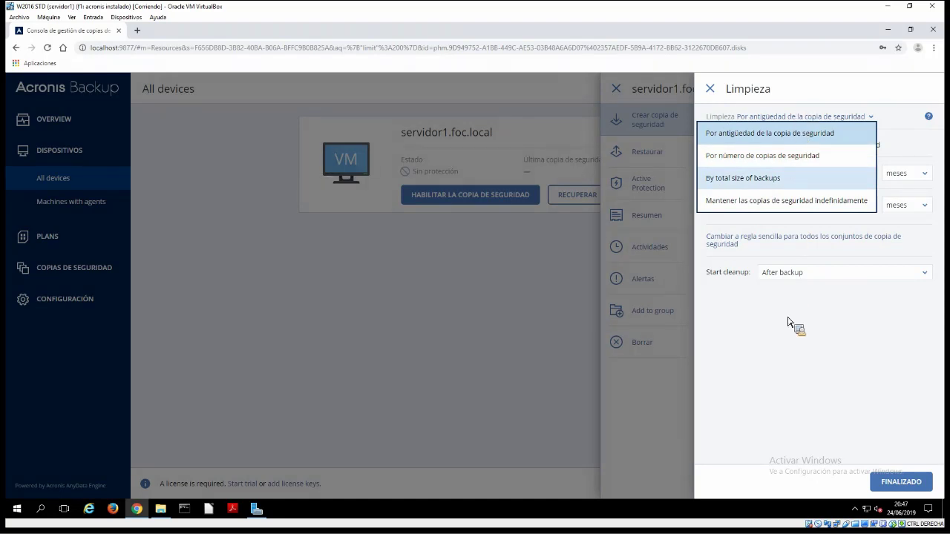
key(Up)
key(Up)
key(Up)
key(Return)
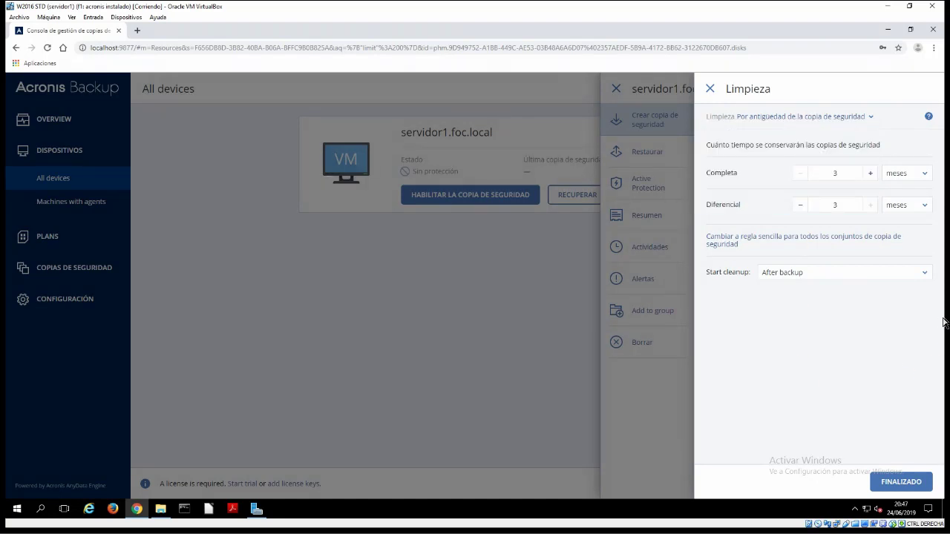
click(925, 275)
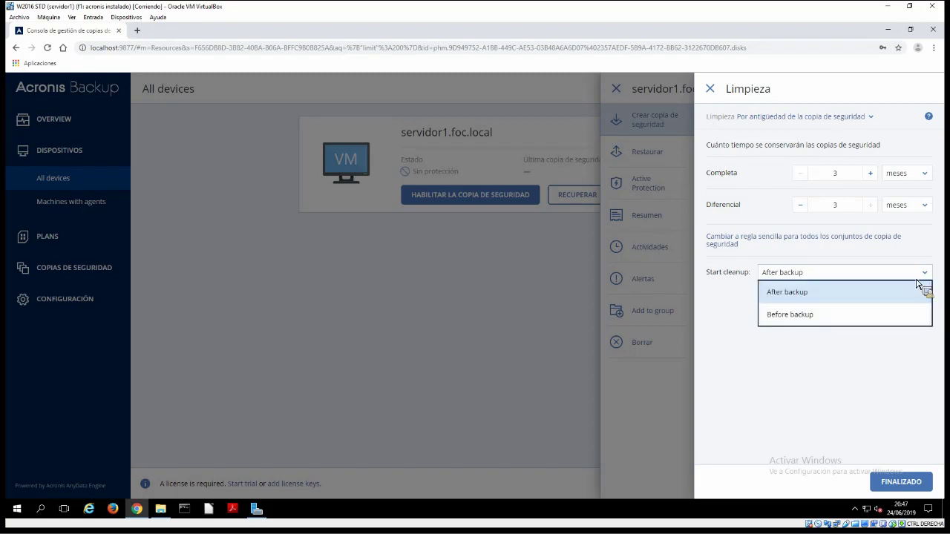
click(821, 321)
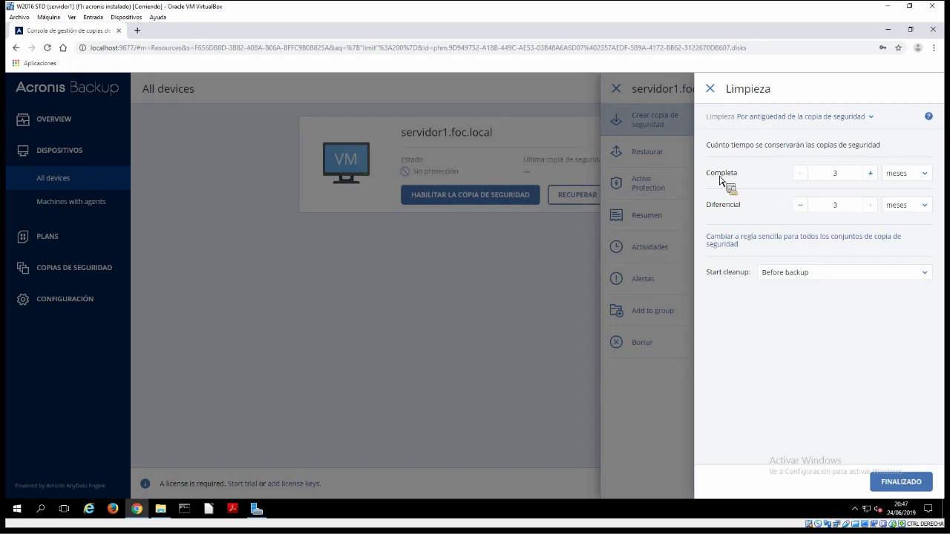
click(897, 481)
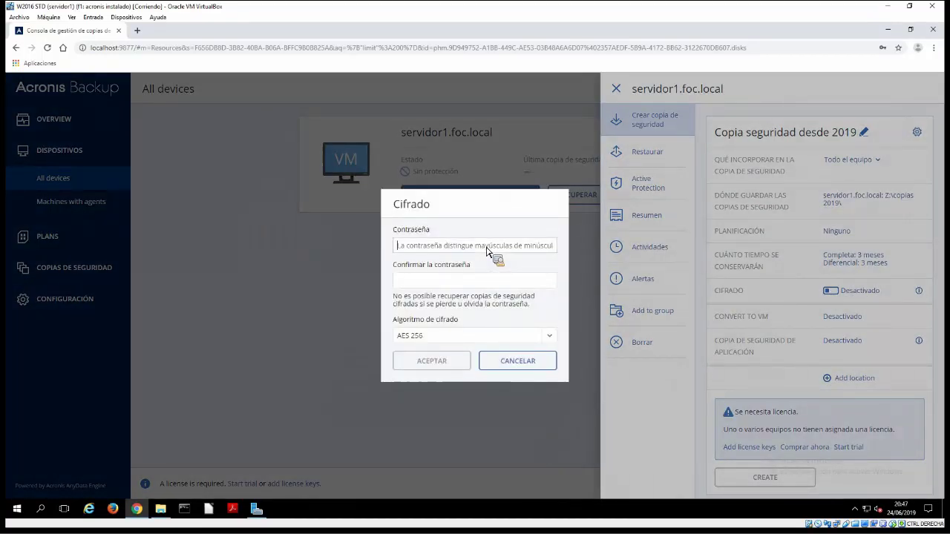
Enter and confirm the encryption password, keep AES 256 as the algorithm, and accept
text(••••••••)
key(Tab)
text(••••••••)
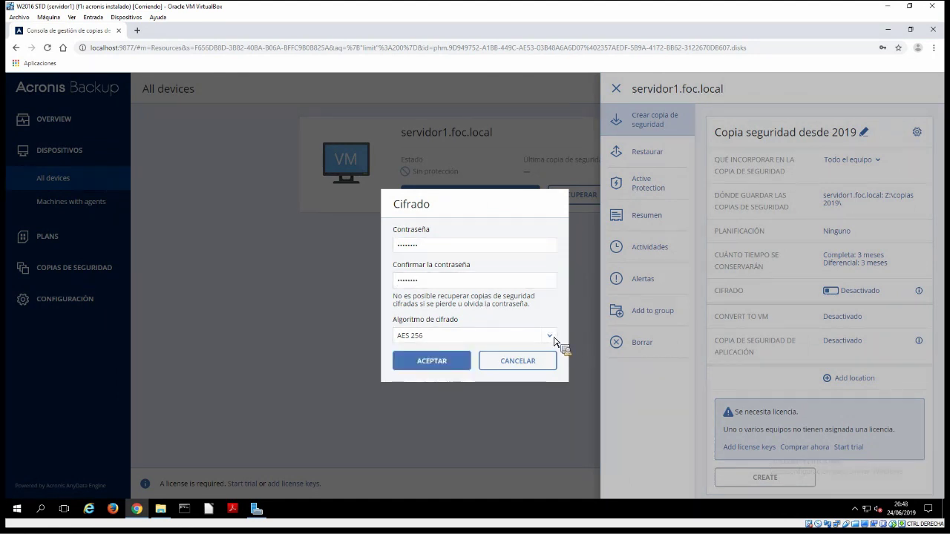
click(551, 335)
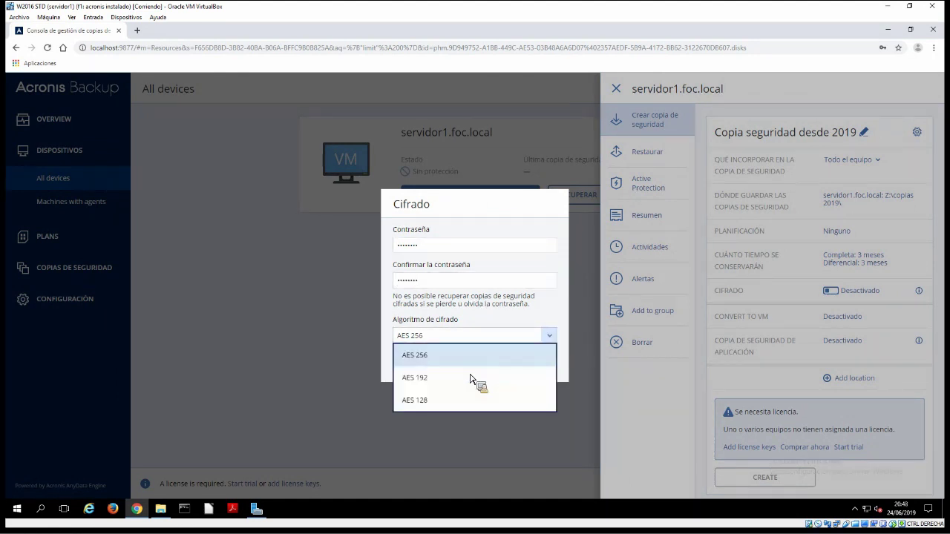
click(918, 370)
key(Tab)
key(Return)
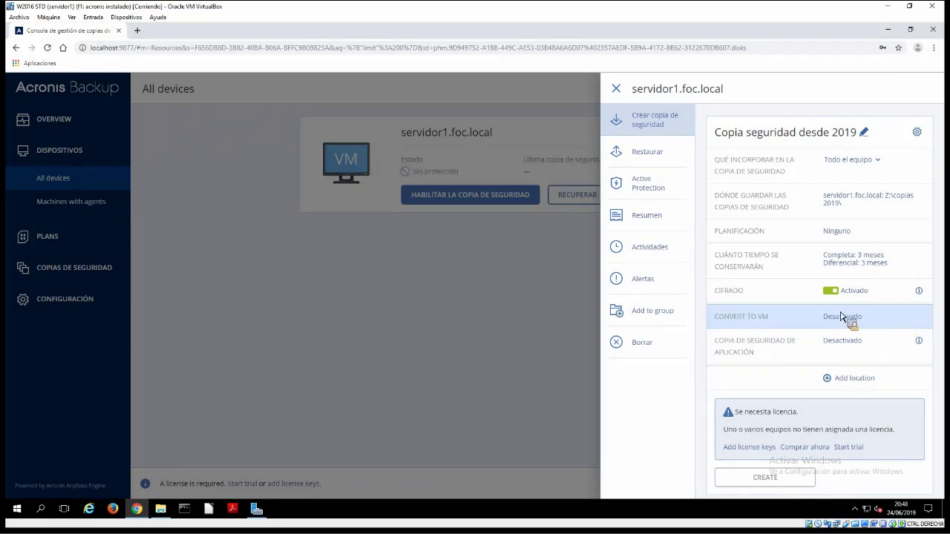
Try Convert to VM with Microsoft Hyper-V, then close host selection so it stays Desactivado
drag(836, 317, 840, 317)
click(840, 317)
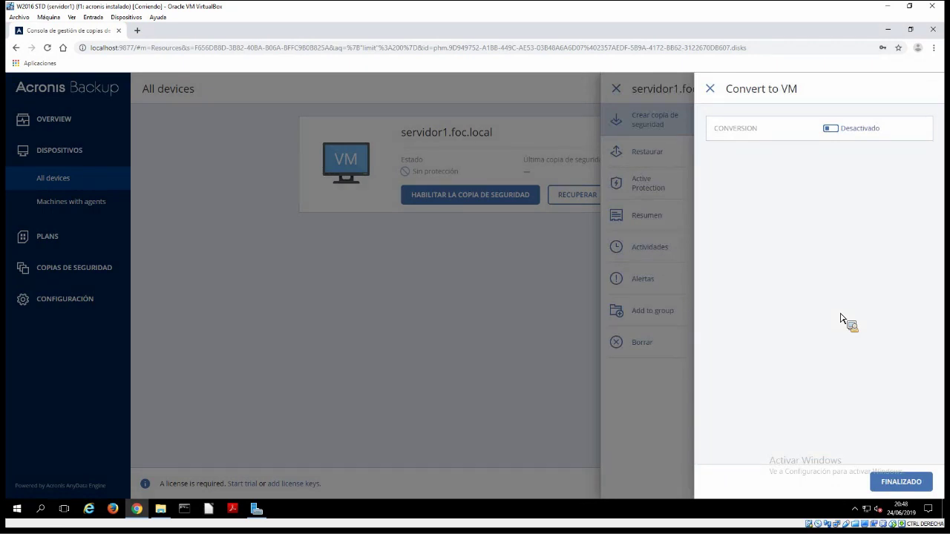
click(837, 130)
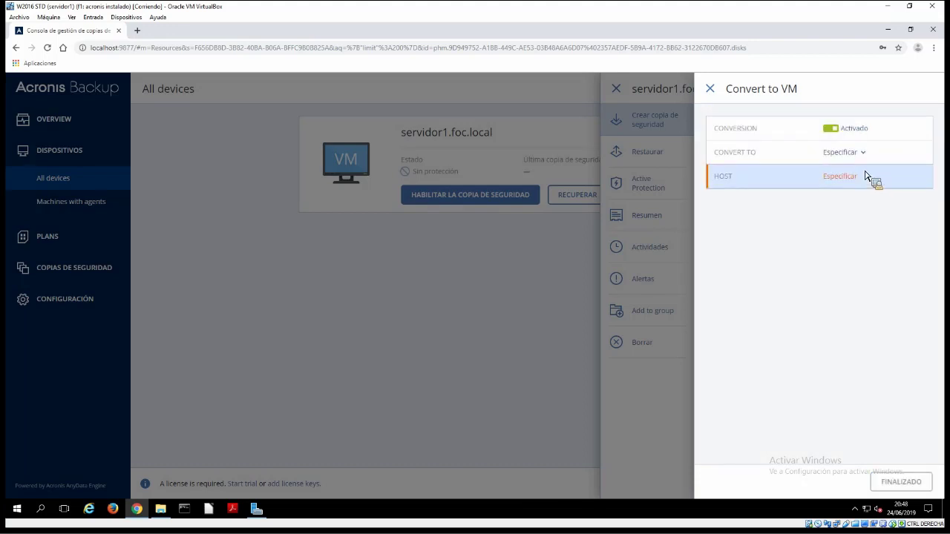
click(853, 153)
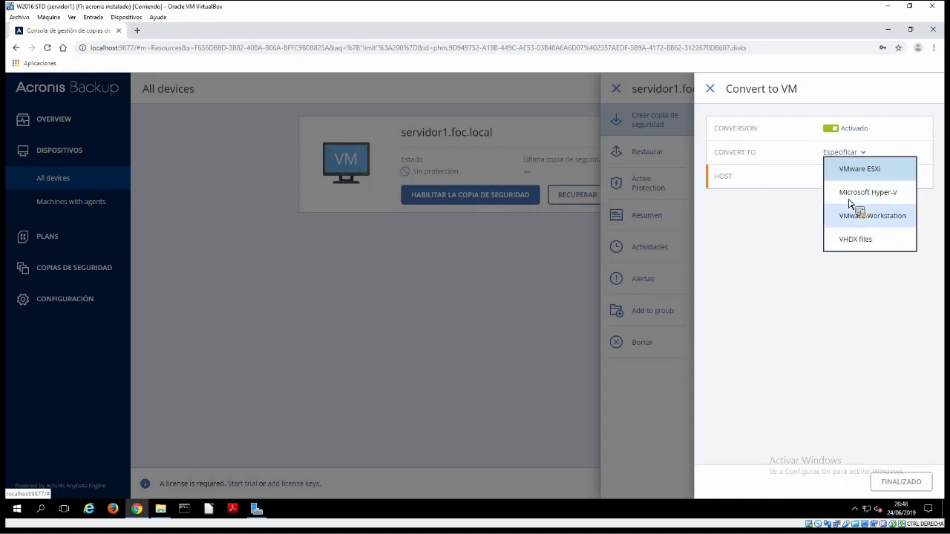
click(847, 186)
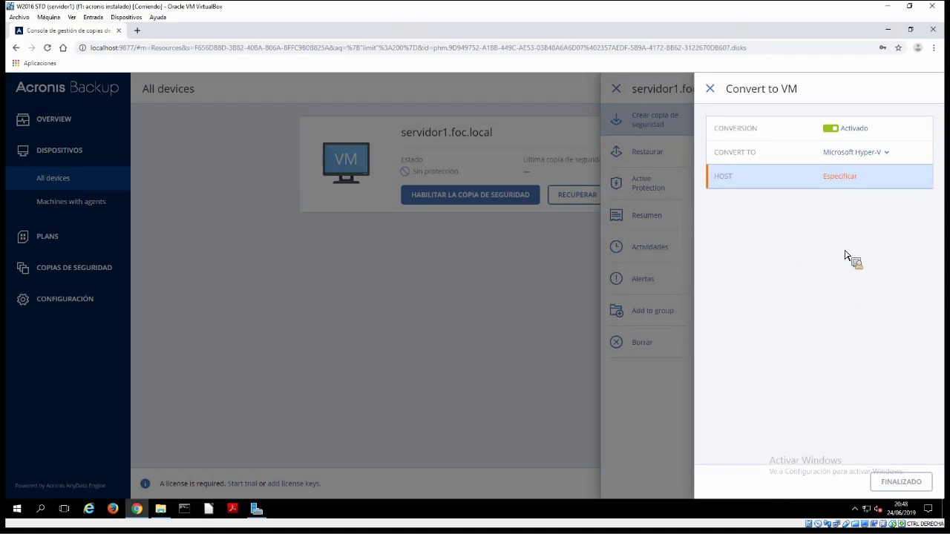
click(714, 99)
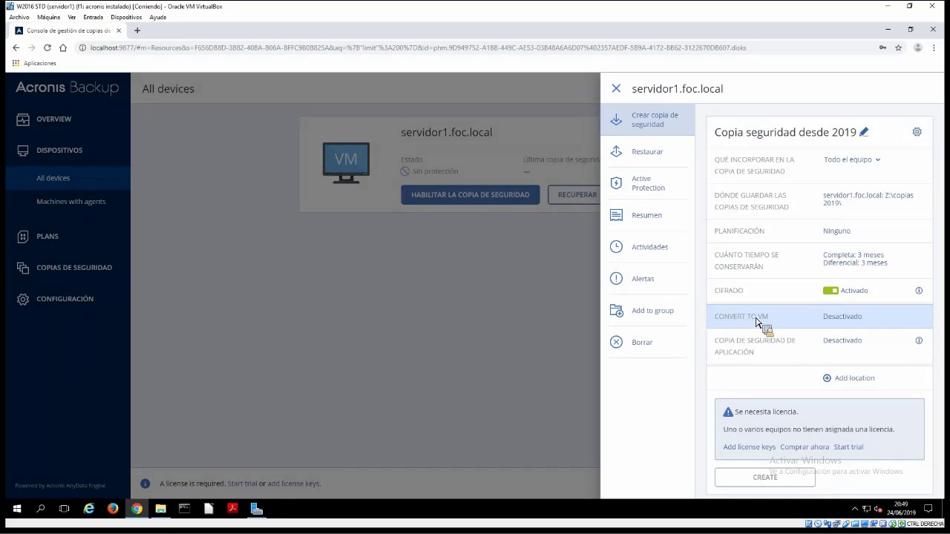
Set Microsoft Active Directory application backup to Sí, leave Oracle Database at No, and accept
click(861, 346)
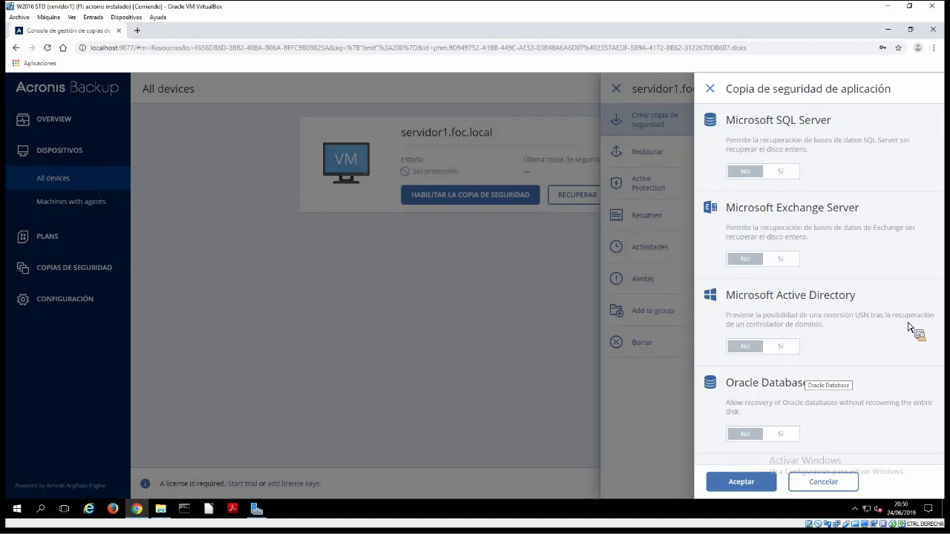
click(780, 346)
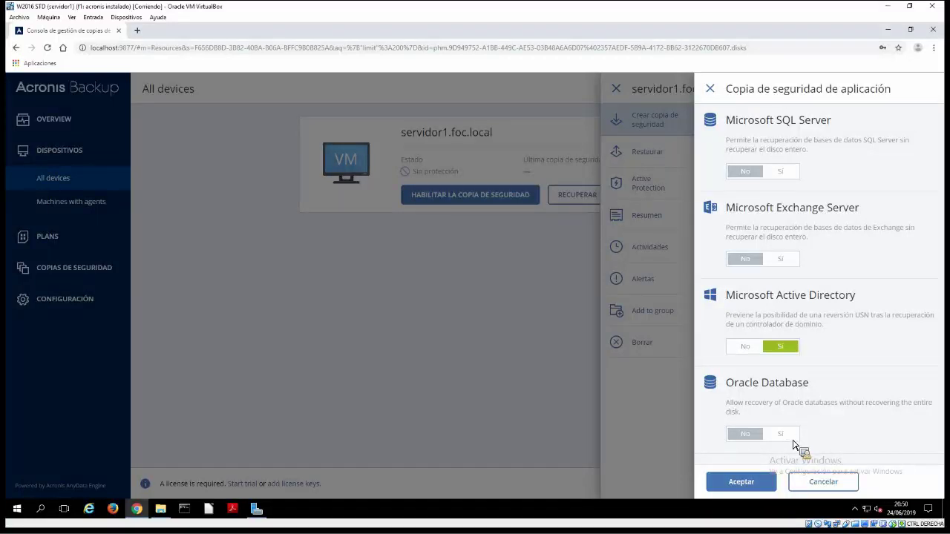
click(791, 438)
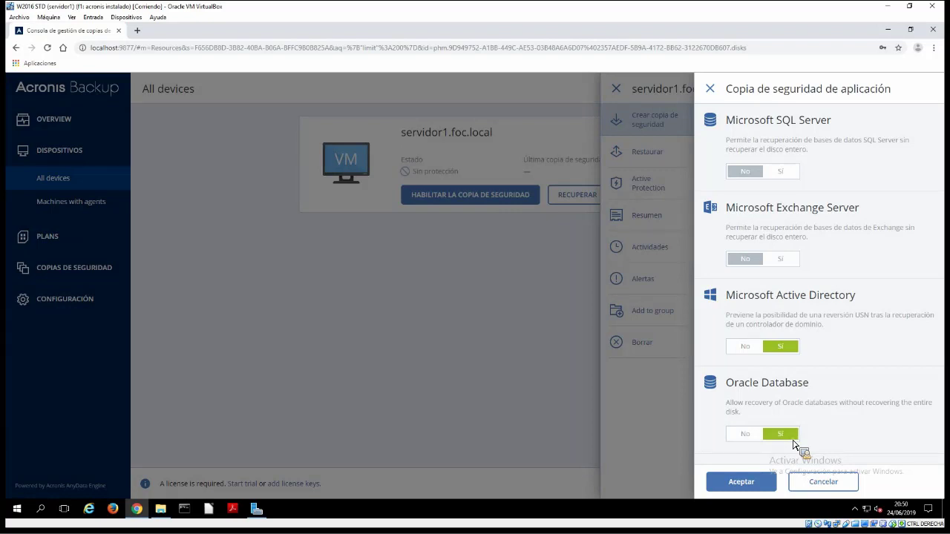
click(793, 439)
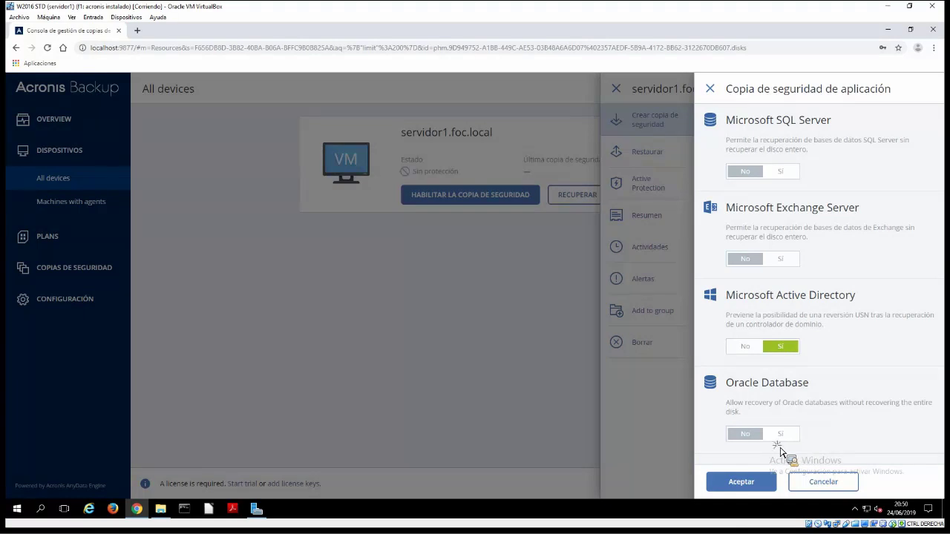
click(742, 481)
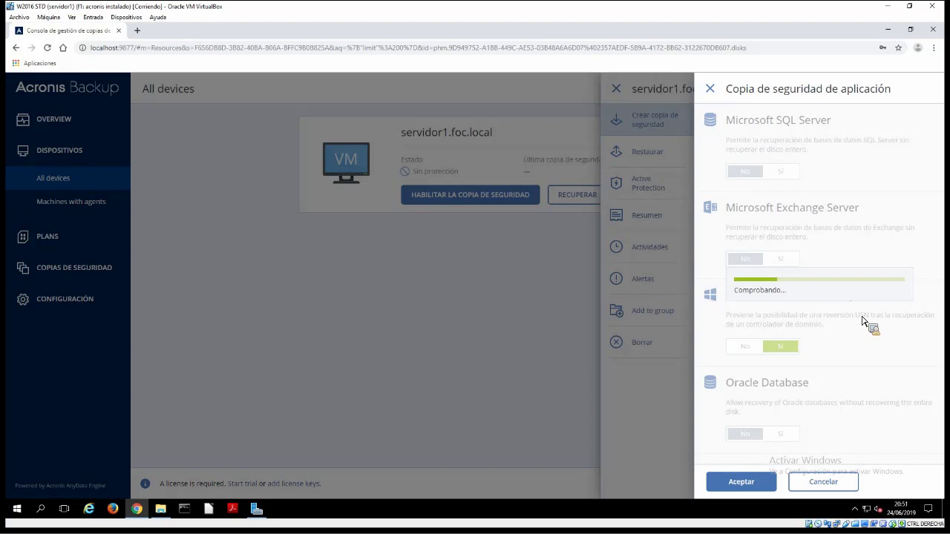
Review the plan summary listing Microsoft Active Directory under application backup, with license warning
click(865, 319)
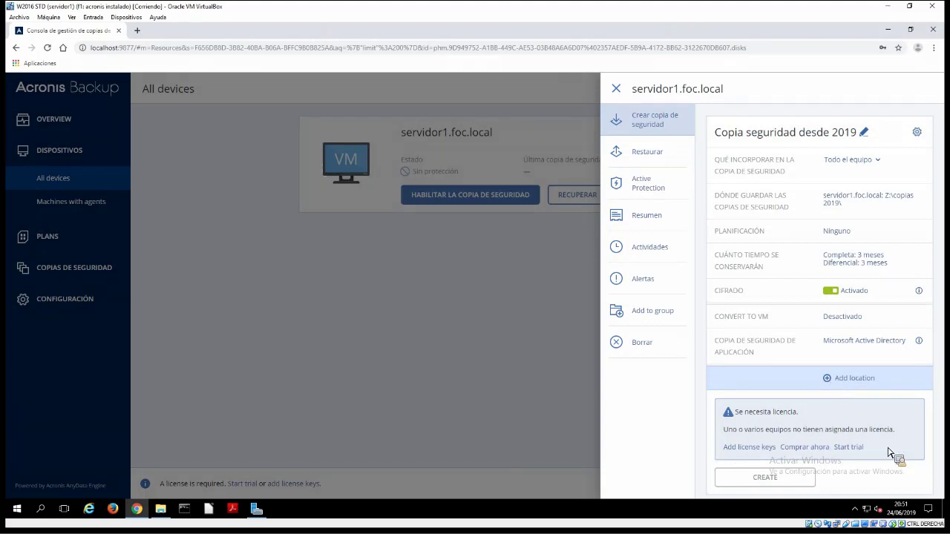
Sign in to the Acronis account, retrying the password after a failed attempt, and activate the 30-day trial
click(770, 196)
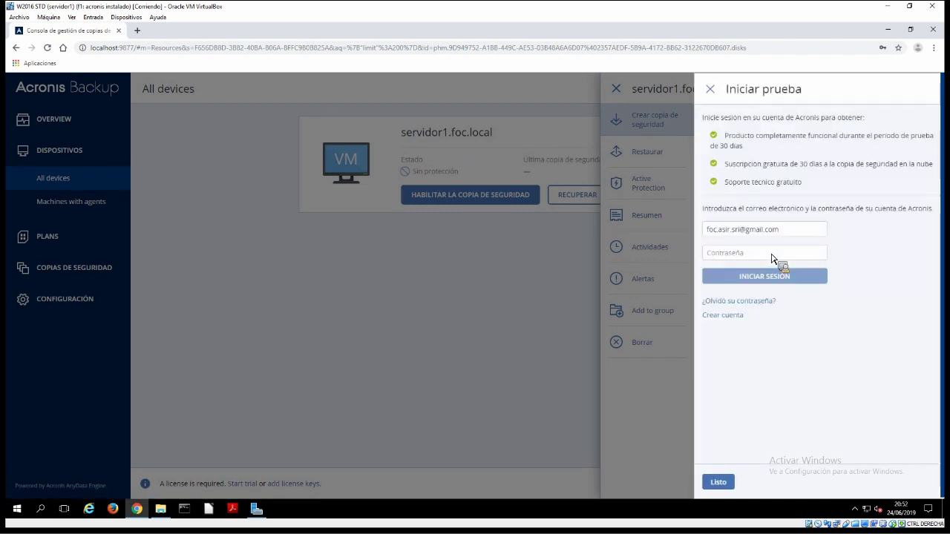
click(772, 253)
text(*********)
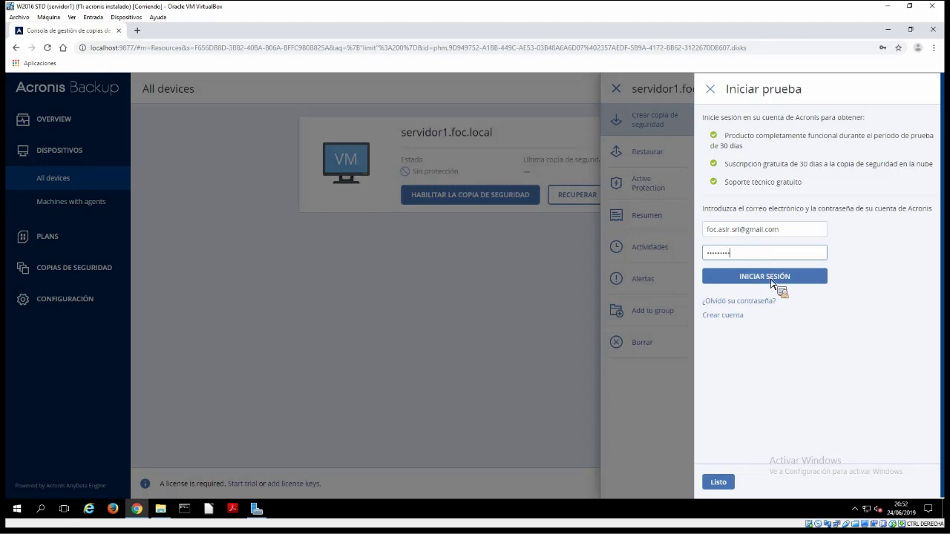
click(771, 278)
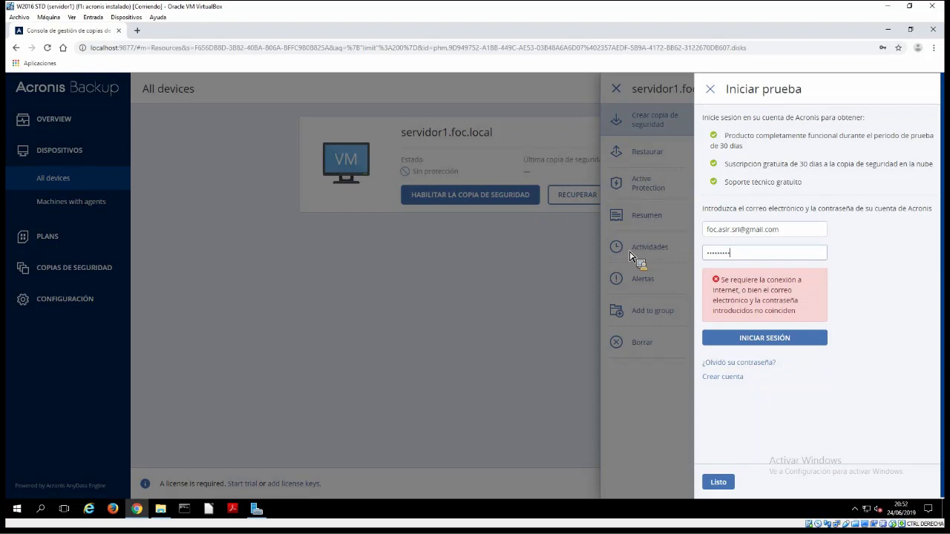
key(ctrl+a)
text(****)
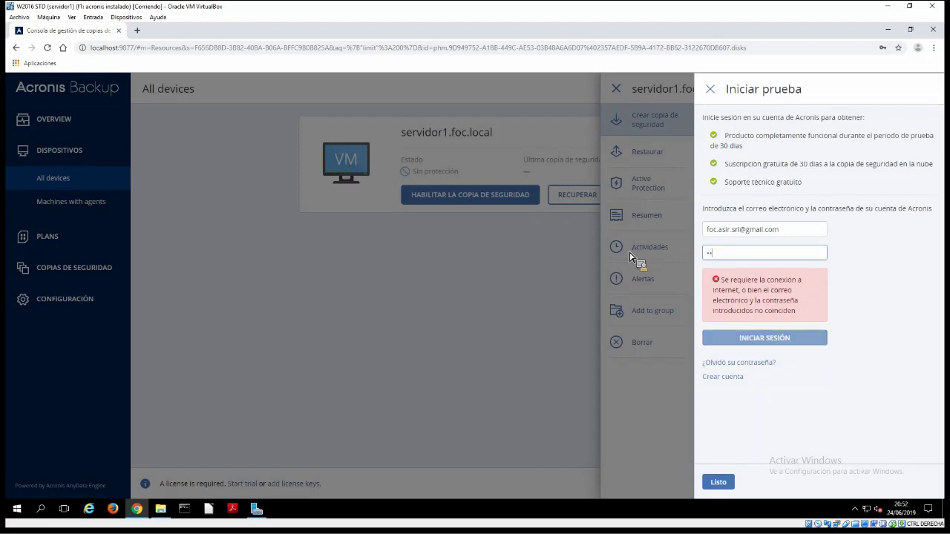
text(*****)
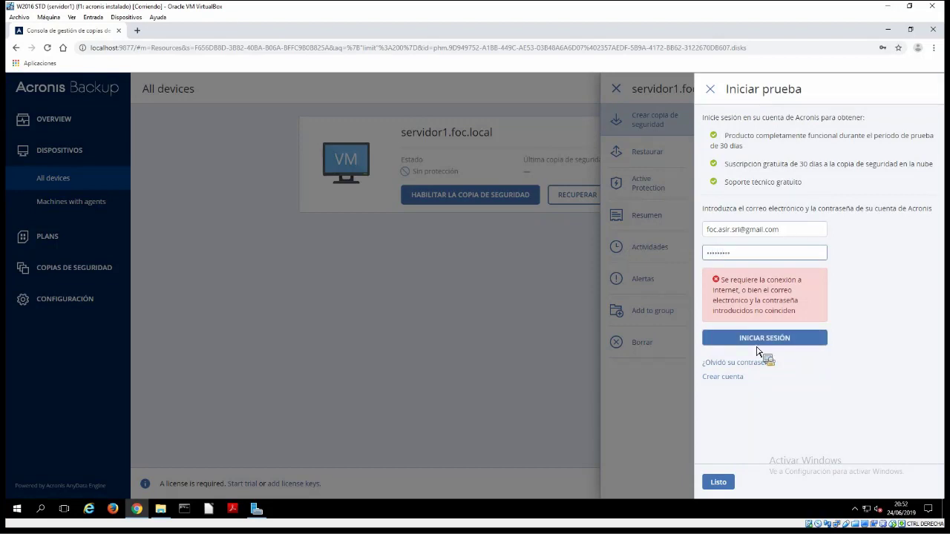
click(756, 344)
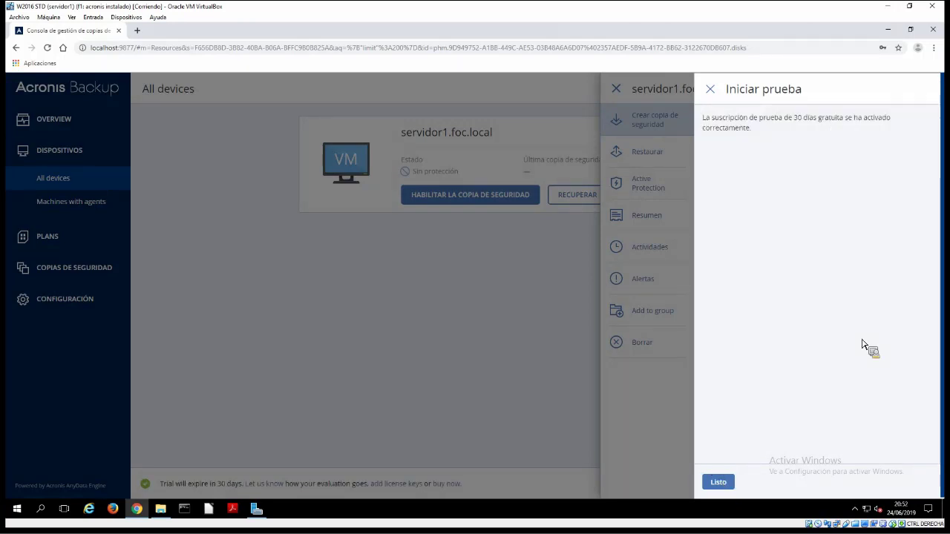
key(Return)
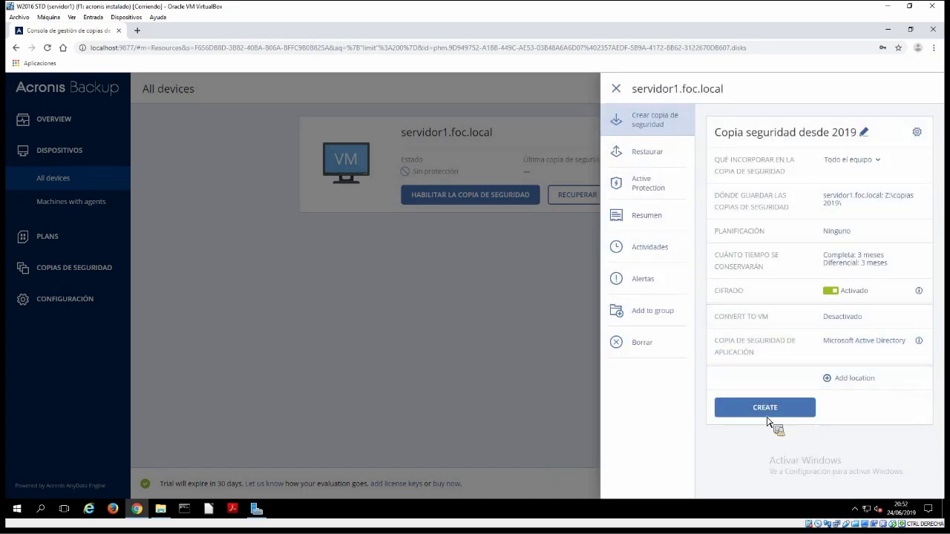
Create the 'Copia seguridad desde 2019' plan, download the bootable media ISO, and show servidor1.foc.local's restore options
click(768, 421)
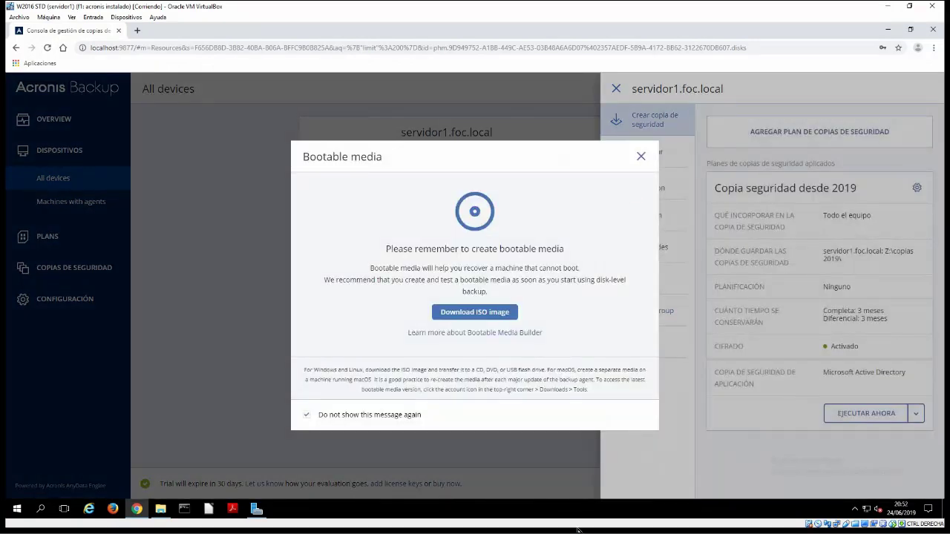
click(483, 317)
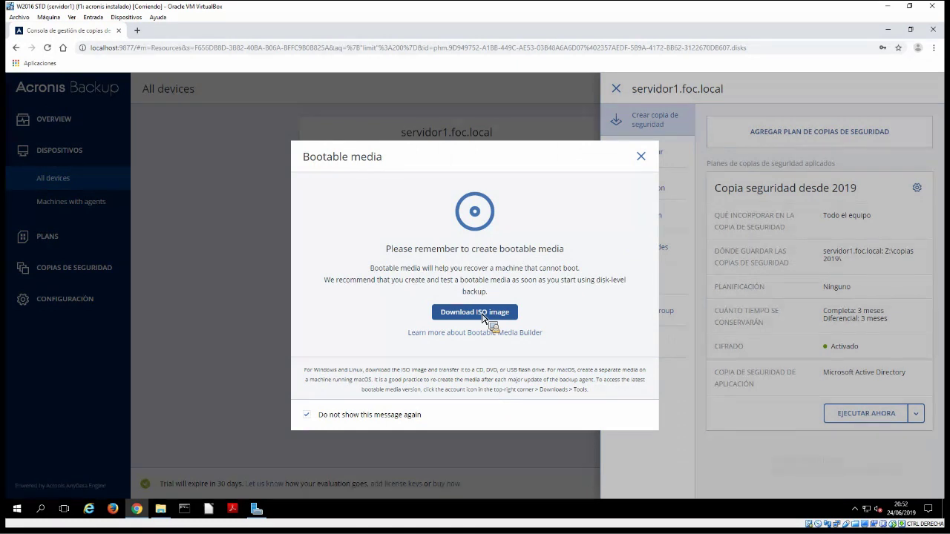
click(484, 313)
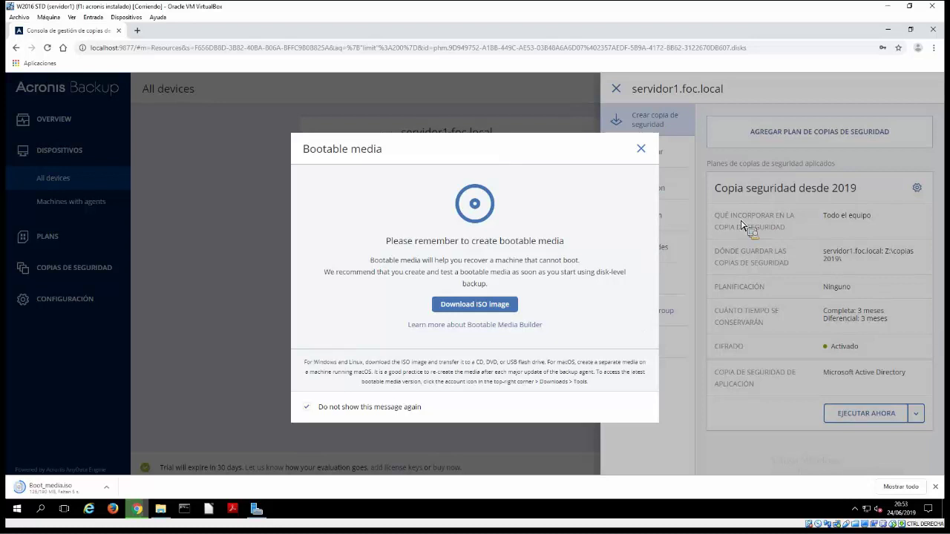
click(921, 425)
click(675, 146)
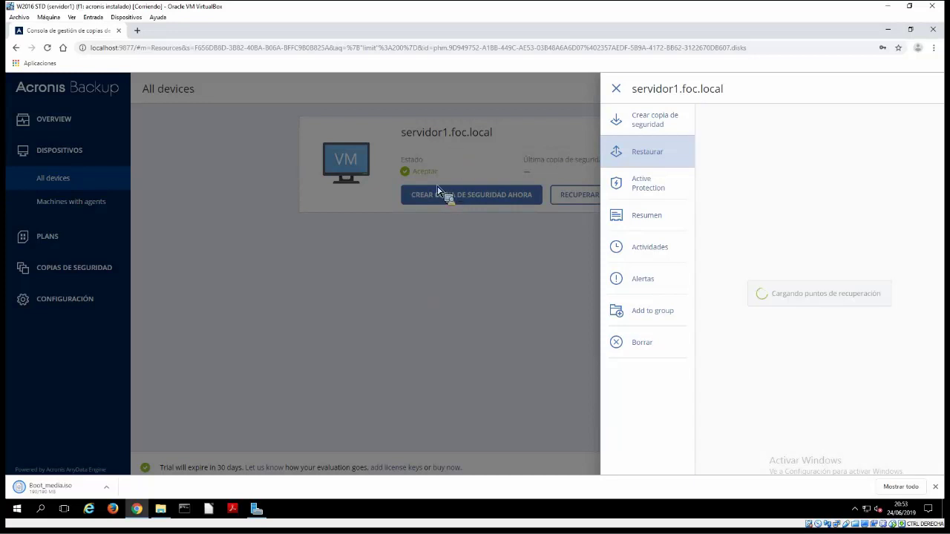
Close the servidor1.foc.local device side panel
click(428, 179)
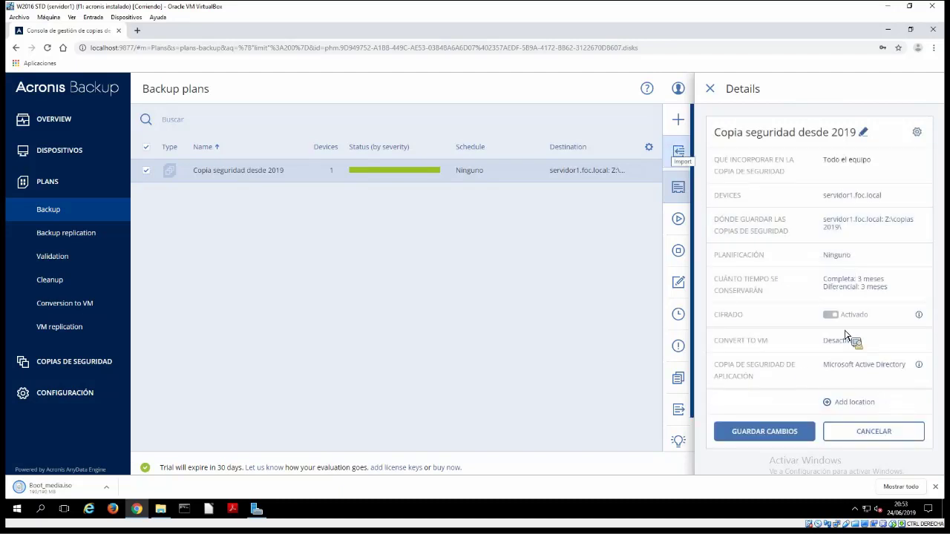
In the plan's backup options, view the Backup file name template '[Machine Name]-[Plan ID]-[Unique ID]A'
click(925, 133)
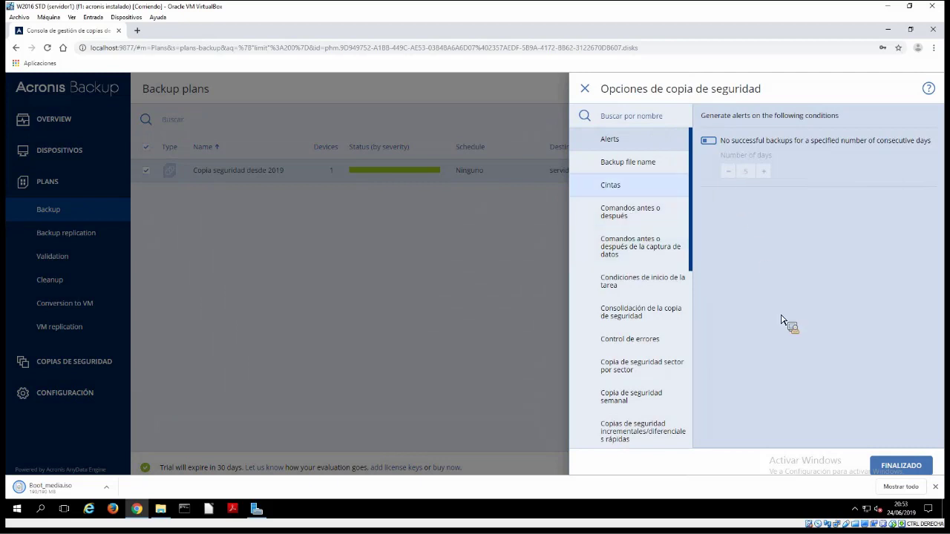
click(638, 212)
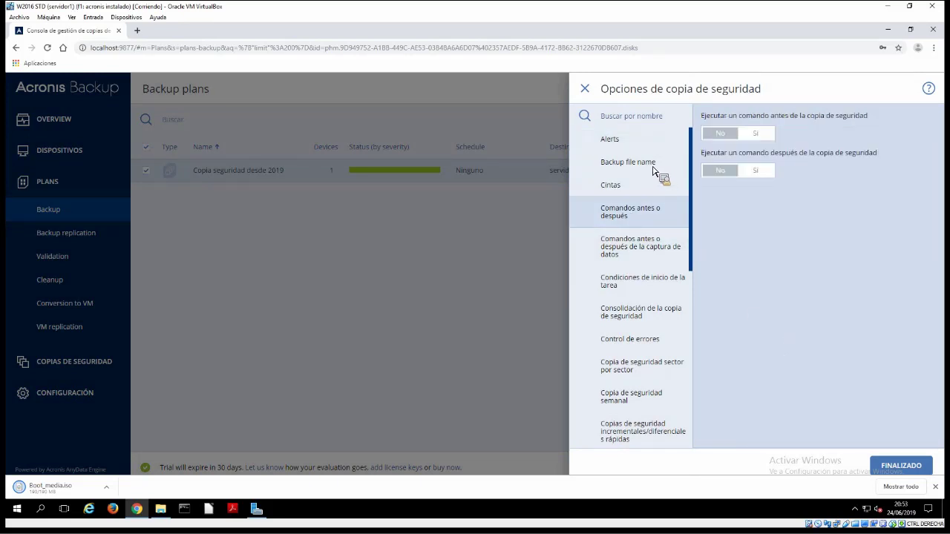
click(628, 162)
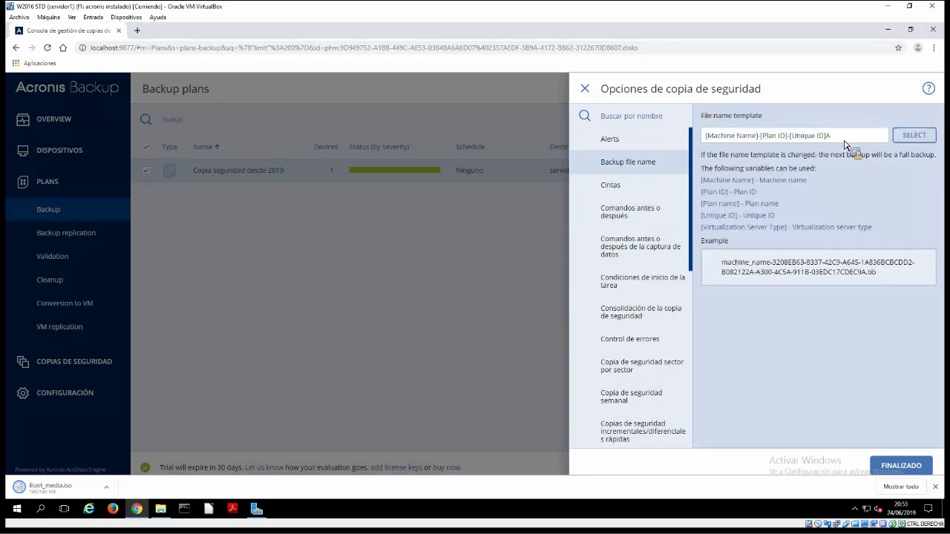
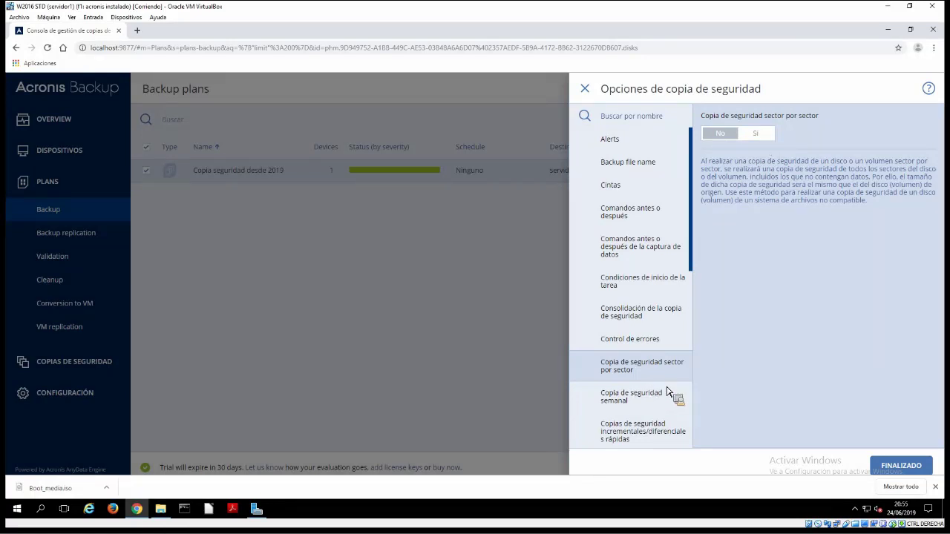
Scroll the backup options past sector-by-sector and validation to Nivel de compresión, left at Normal
scroll(672, 436, down, 4)
scroll(660, 438, down, 2)
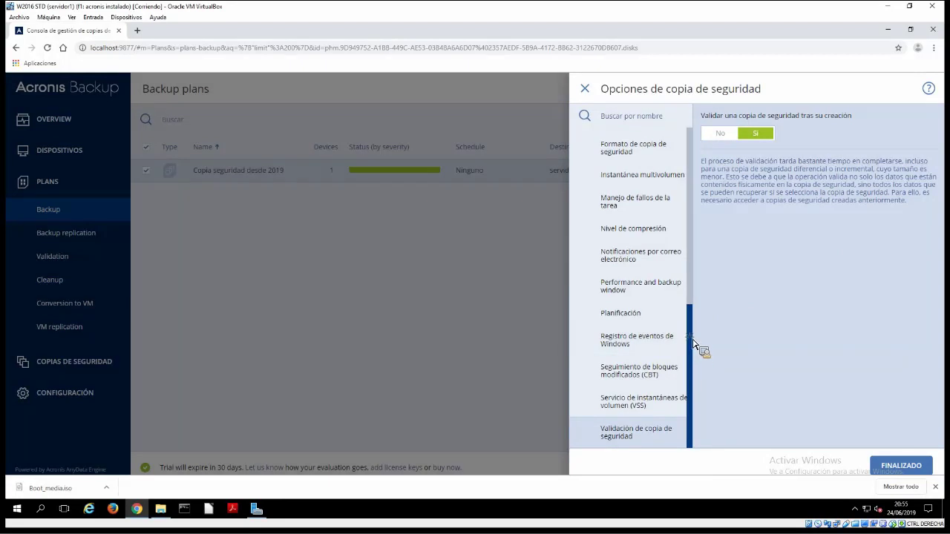
scroll(673, 322, up, 1)
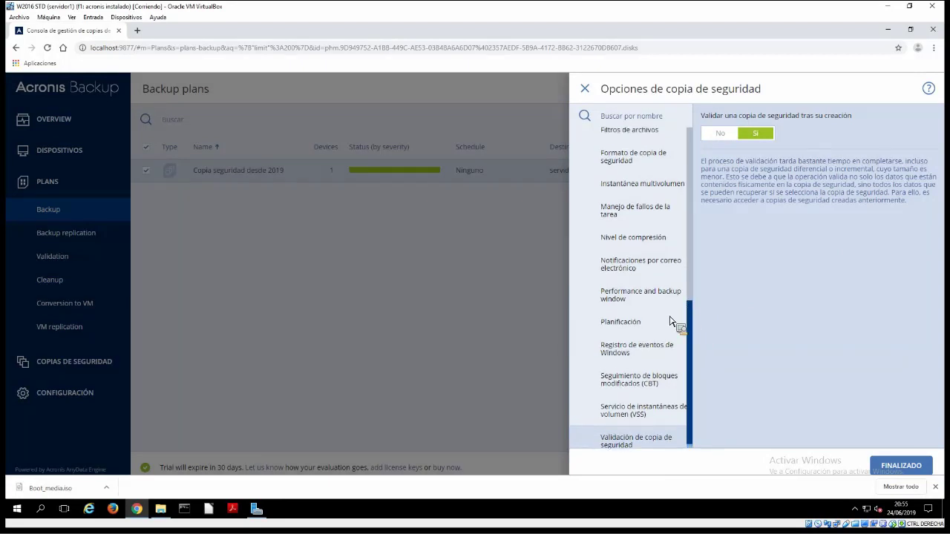
scroll(659, 326, up, 2)
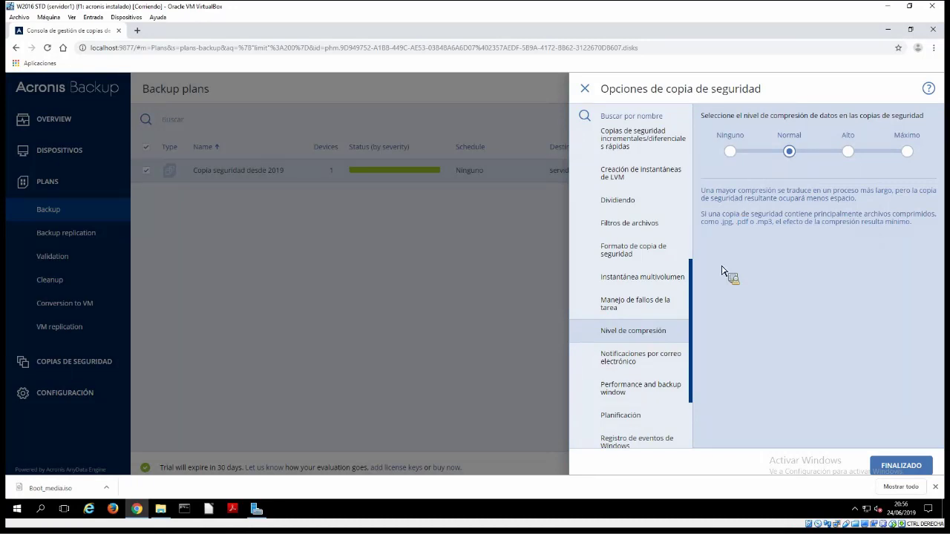
Toggle Reiniciar for failed tasks to Sí and back to No, then scroll the options list
click(662, 307)
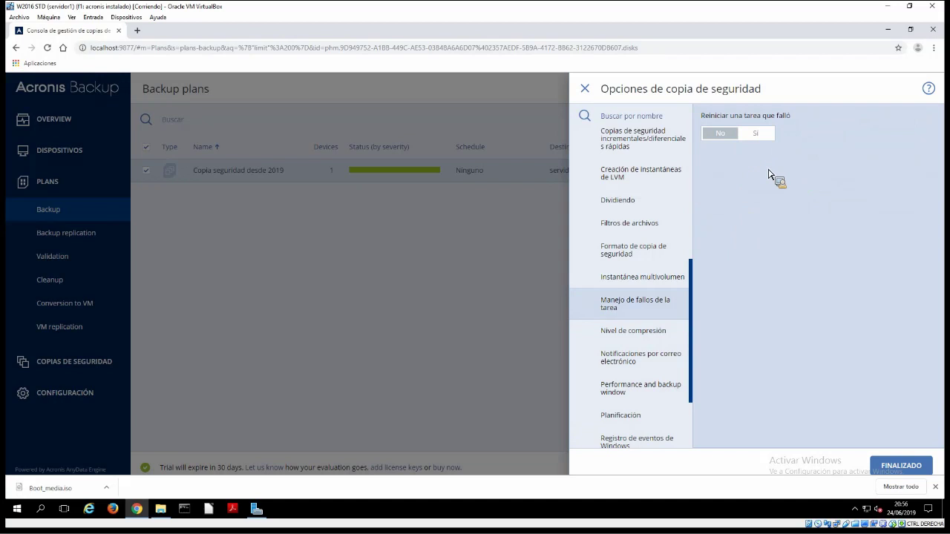
click(770, 131)
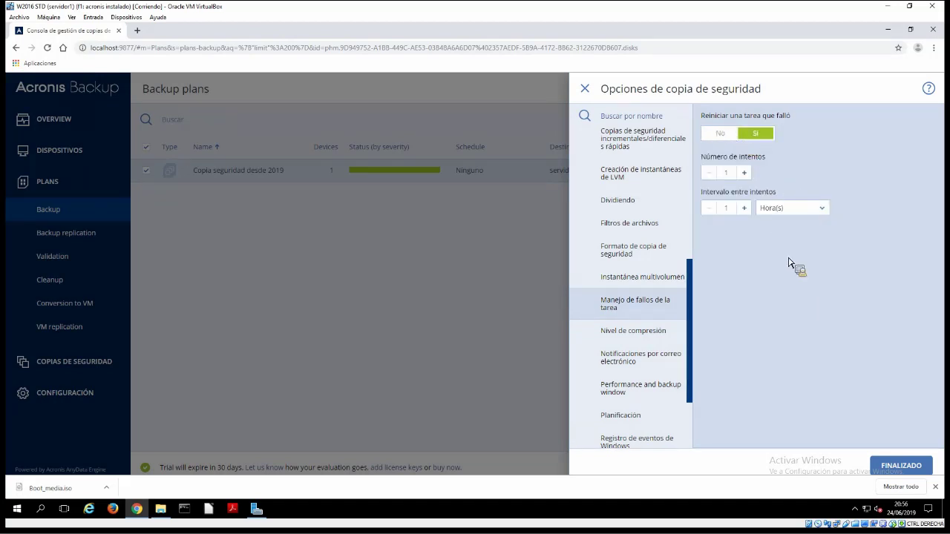
click(721, 133)
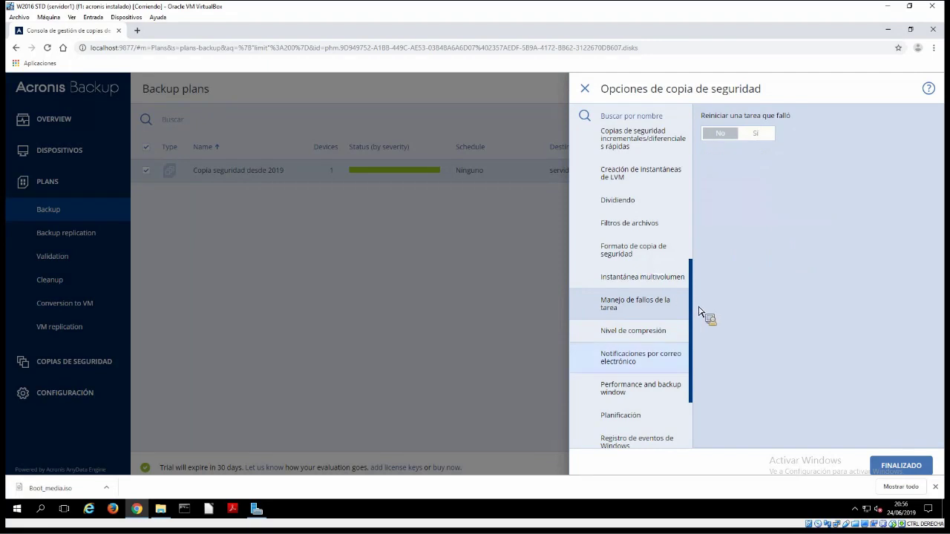
scroll(657, 308, up, 1)
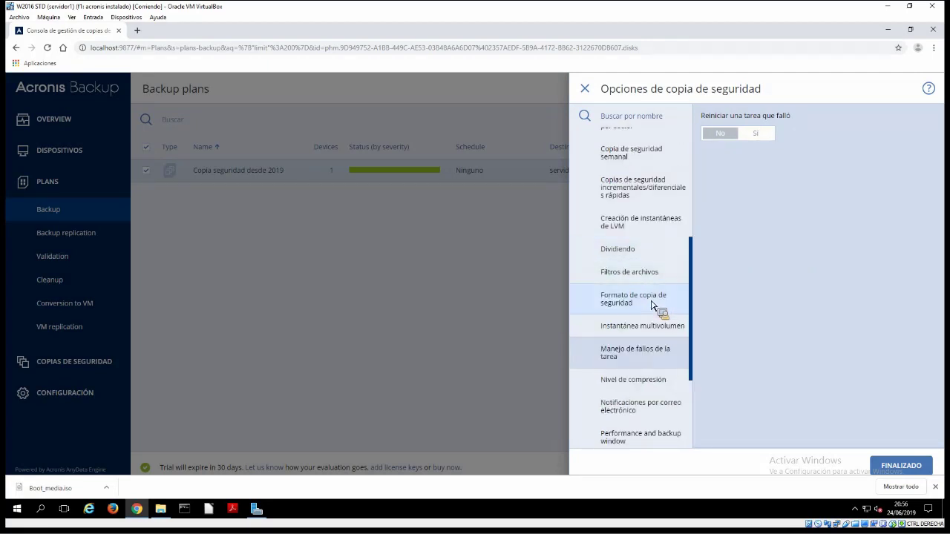
scroll(654, 306, up, 1)
scroll(654, 305, up, 4)
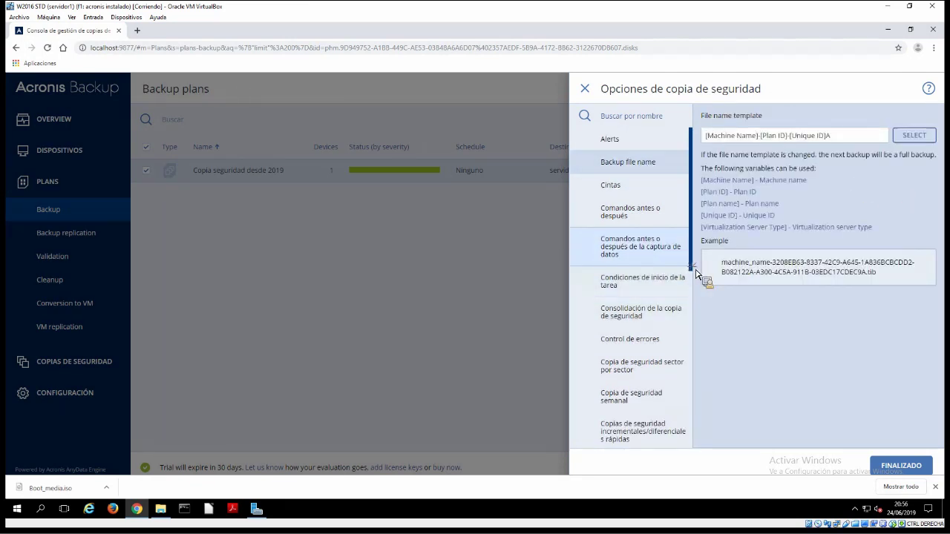
scroll(697, 281, down, 1)
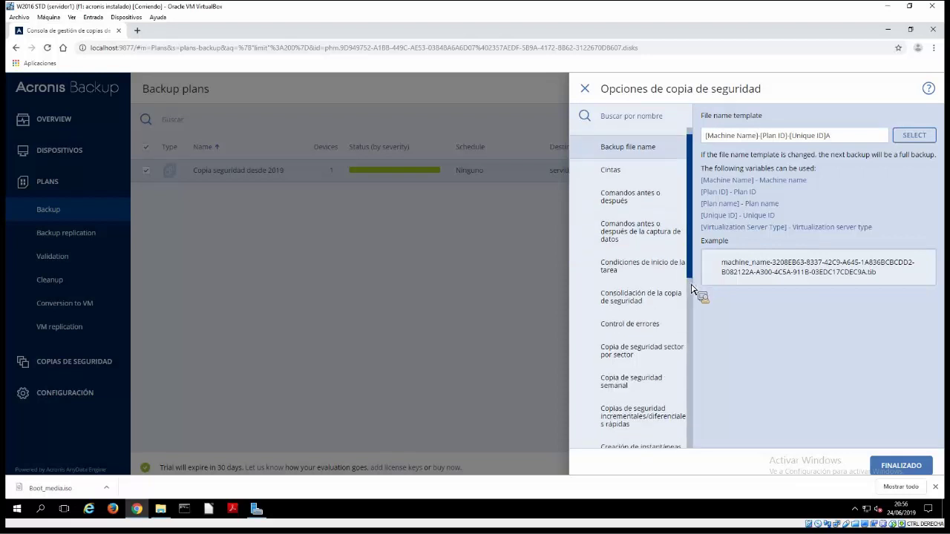
scroll(698, 282, down, 1)
scroll(705, 268, down, 1)
Review the Control de errores retry settings, then scroll down to Notificaciones por correo electrónico
click(693, 289)
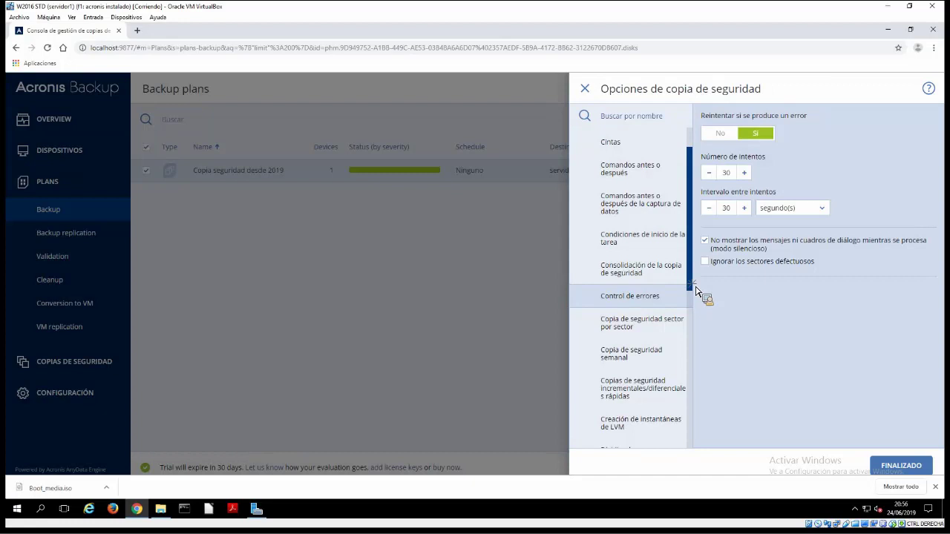
scroll(696, 324, down, 1)
scroll(697, 327, down, 4)
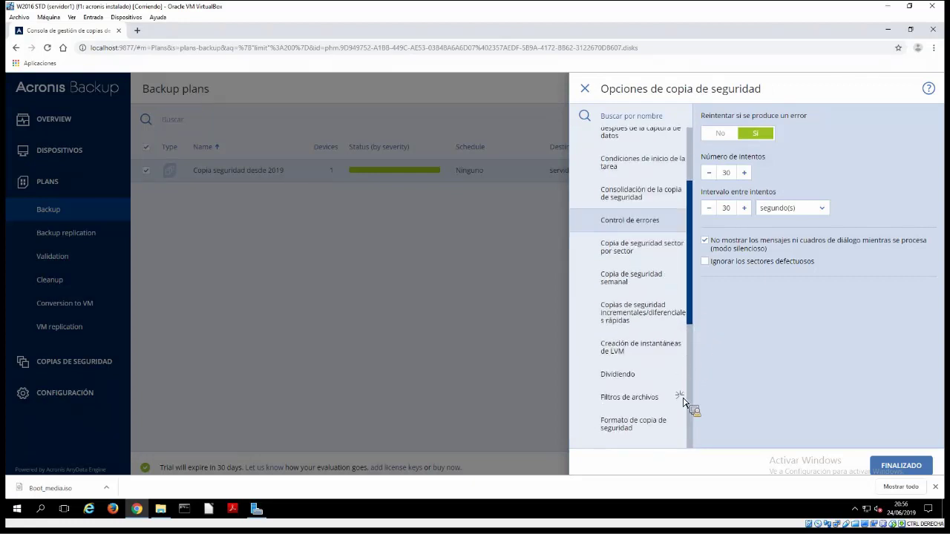
scroll(684, 434, down, 5)
scroll(661, 287, down, 9)
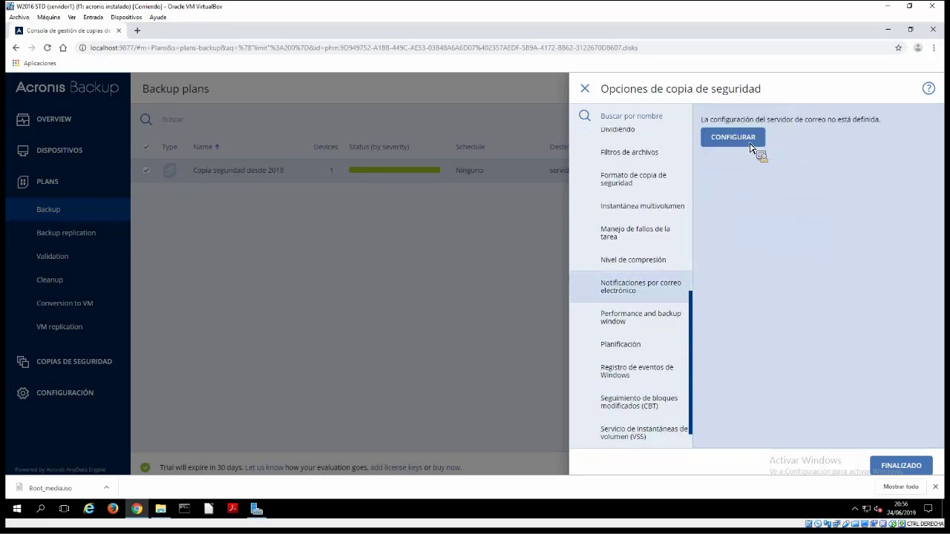
Start configuring the notification mail server with Gmail as the e-mail service
click(732, 137)
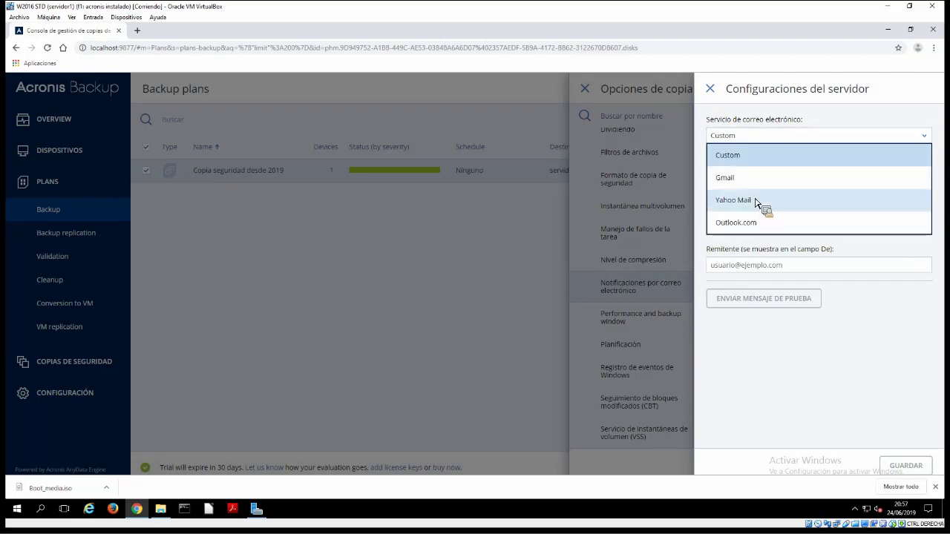
click(749, 156)
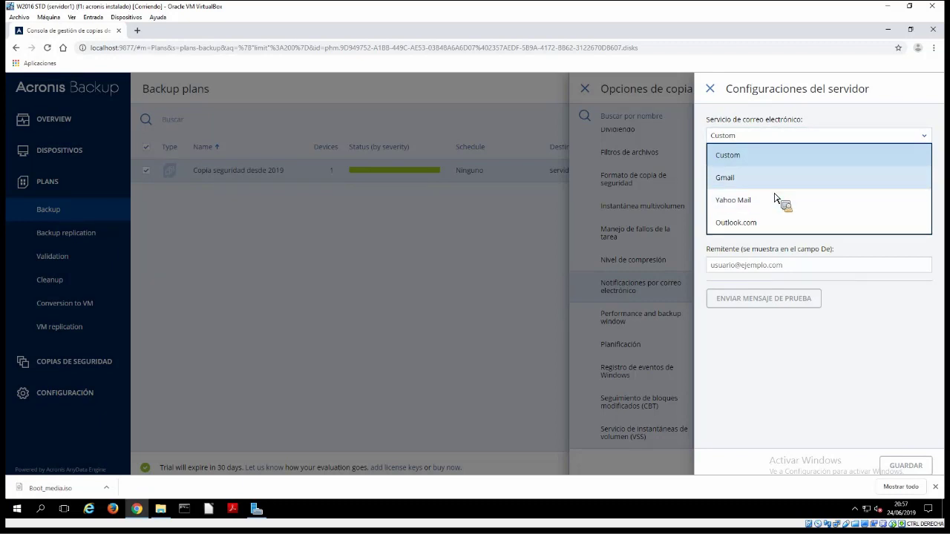
click(774, 191)
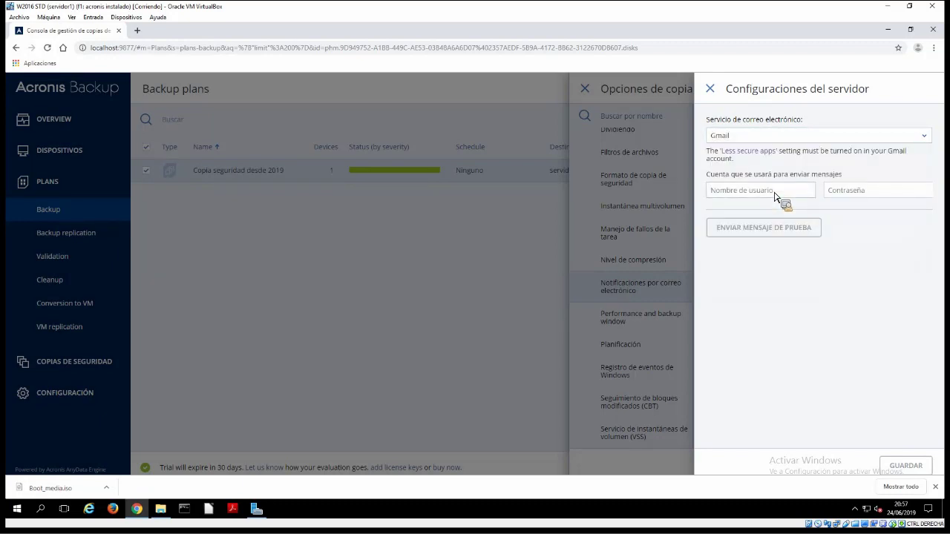
Enter the Gmail sender account address and its password, closing the developer tools panel
key(F12)
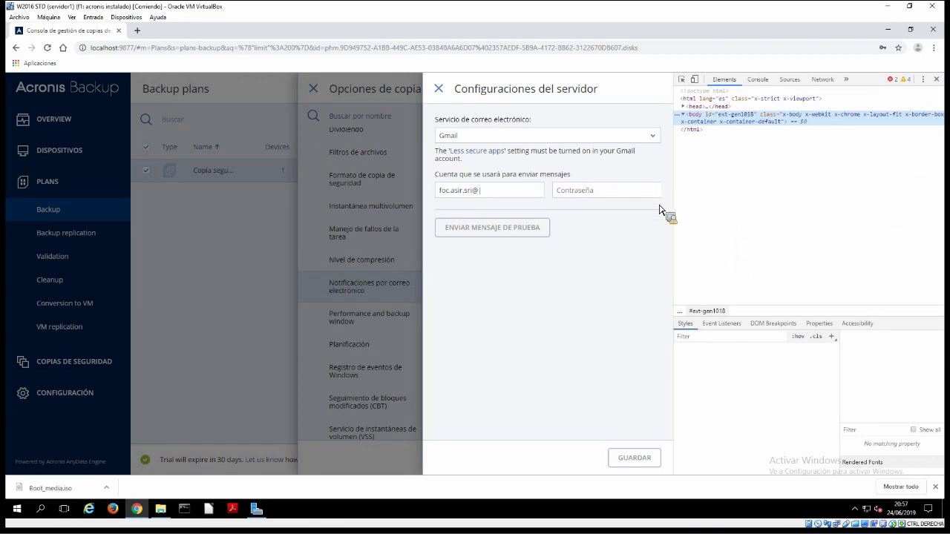
key(F12)
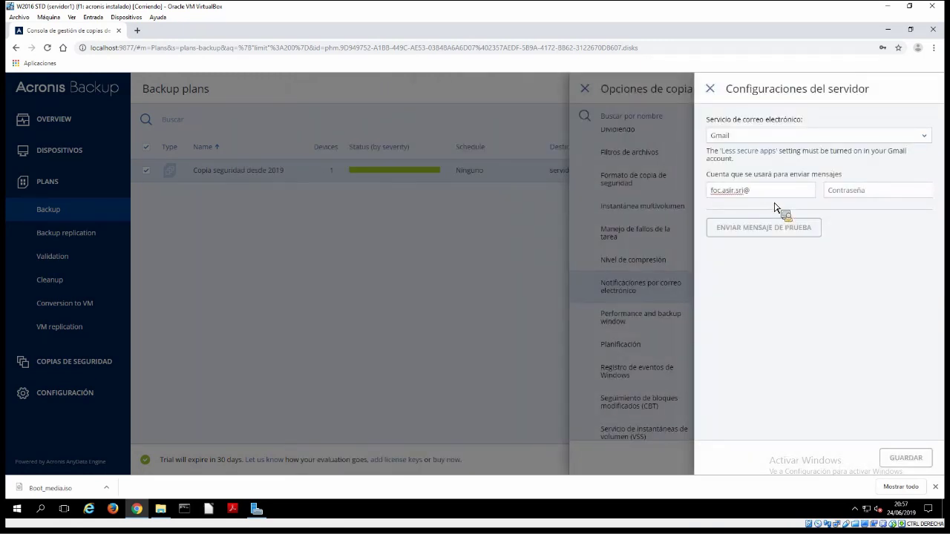
text(gmail.com•••••••••)
Send a test notification message to the sending Gmail account's own address
click(776, 235)
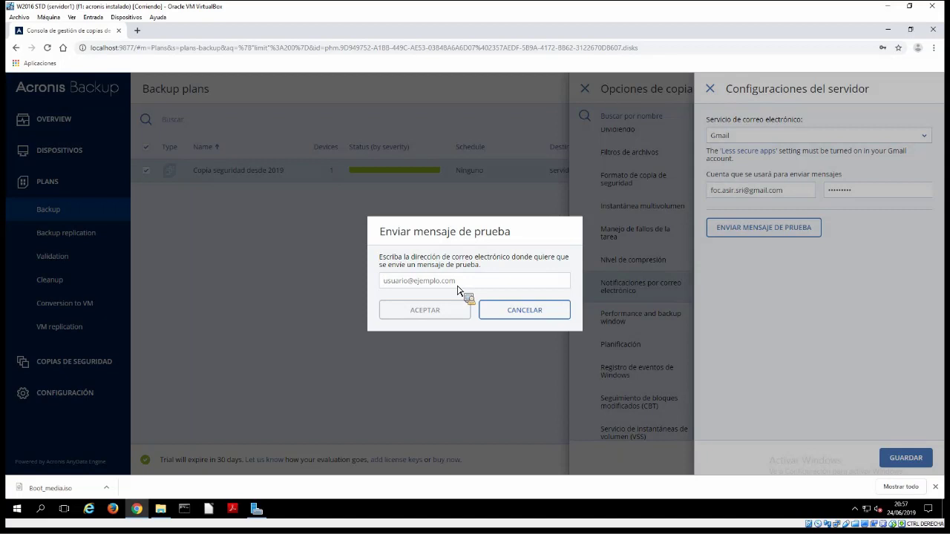
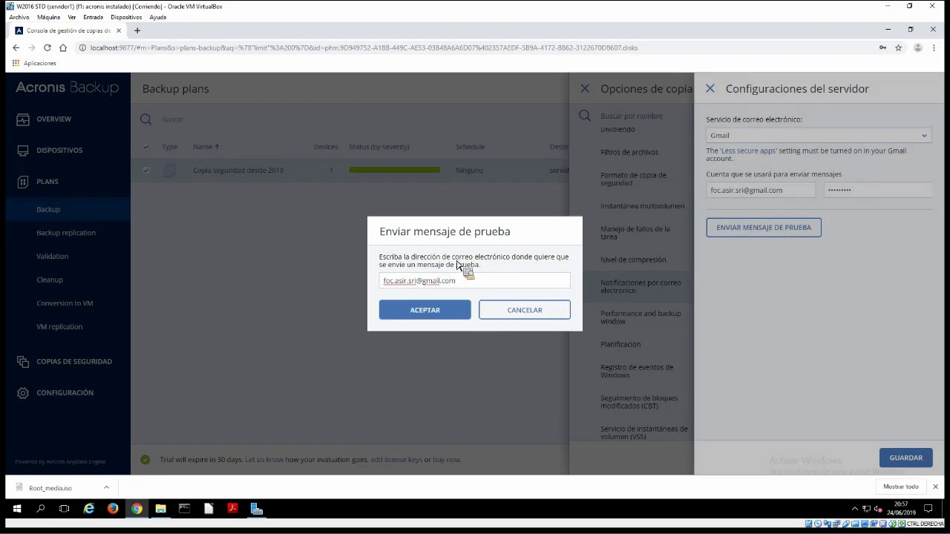
key(Return)
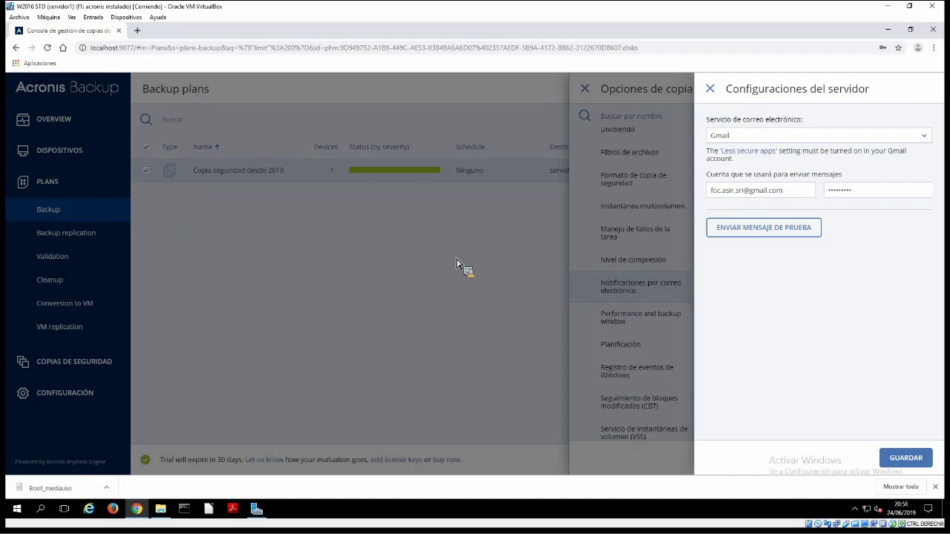
Save the Gmail server settings, run 'Copia seguridad desde 2019' now, and view its activity at 0%
click(891, 457)
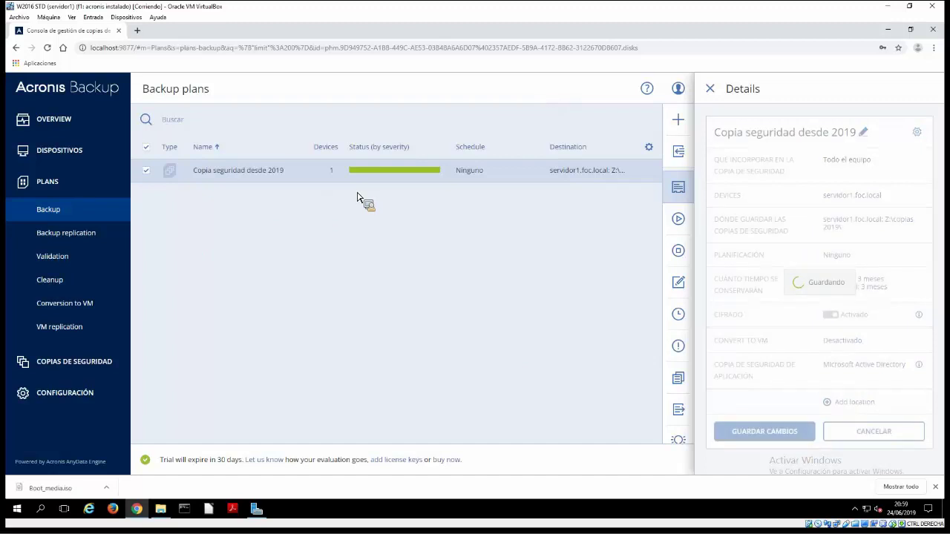
click(775, 380)
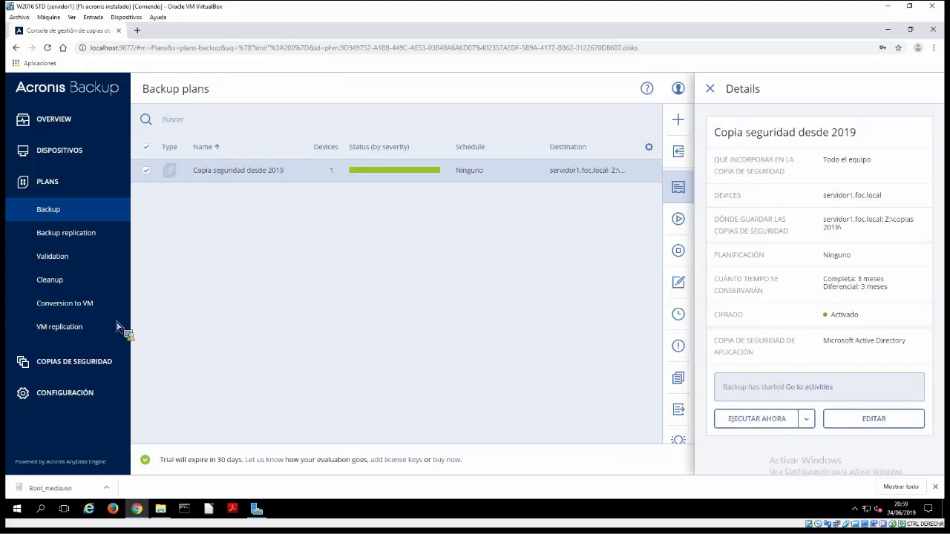
click(817, 389)
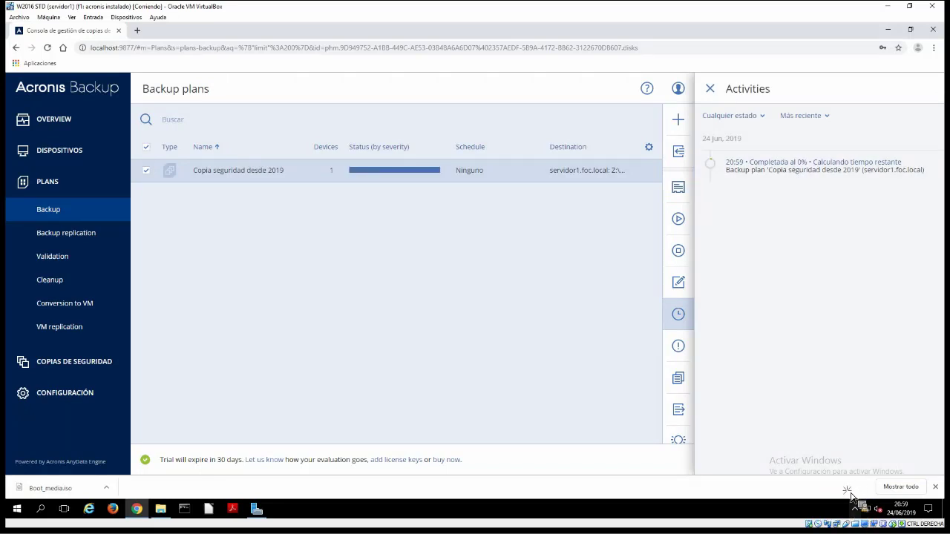
Watch the backup in the tray's Acronis Backup Monitor until 44% complete, then bring up the Start menu
click(854, 509)
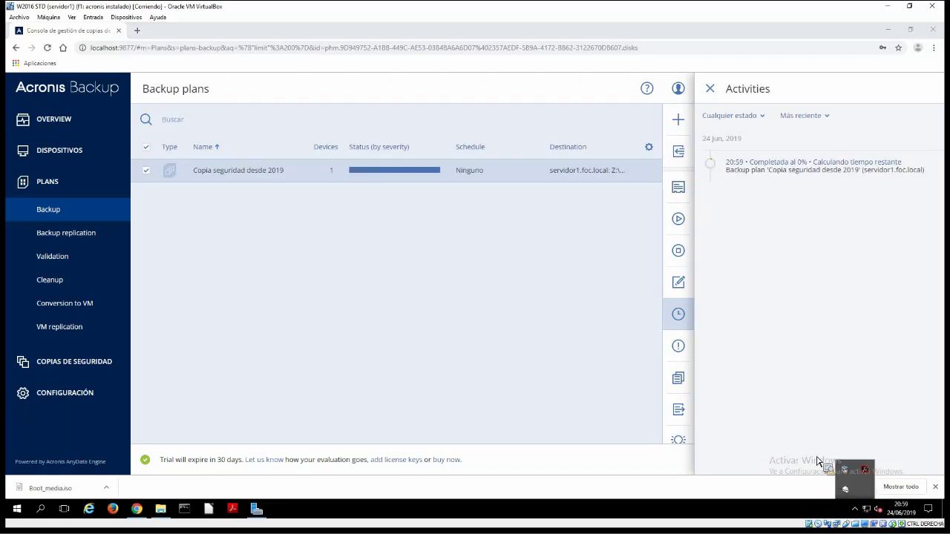
click(865, 469)
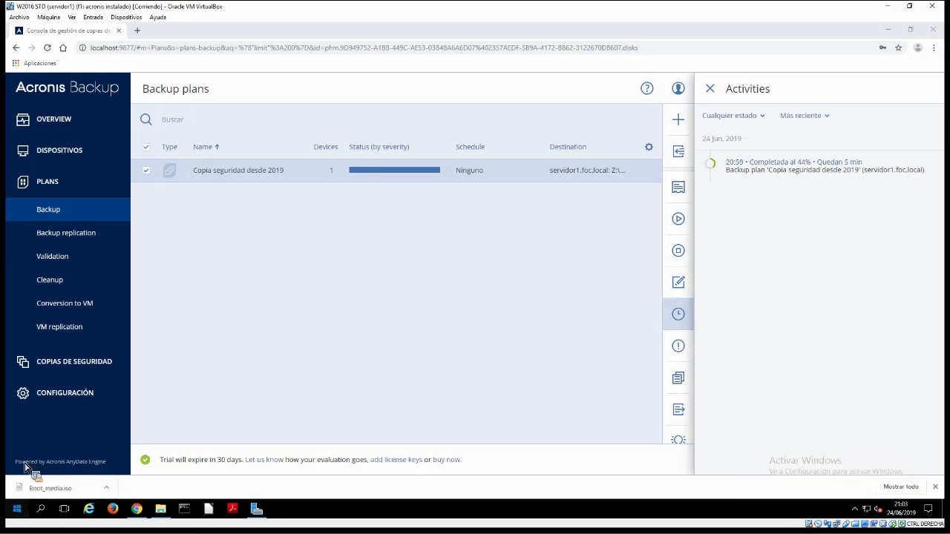
key(super)
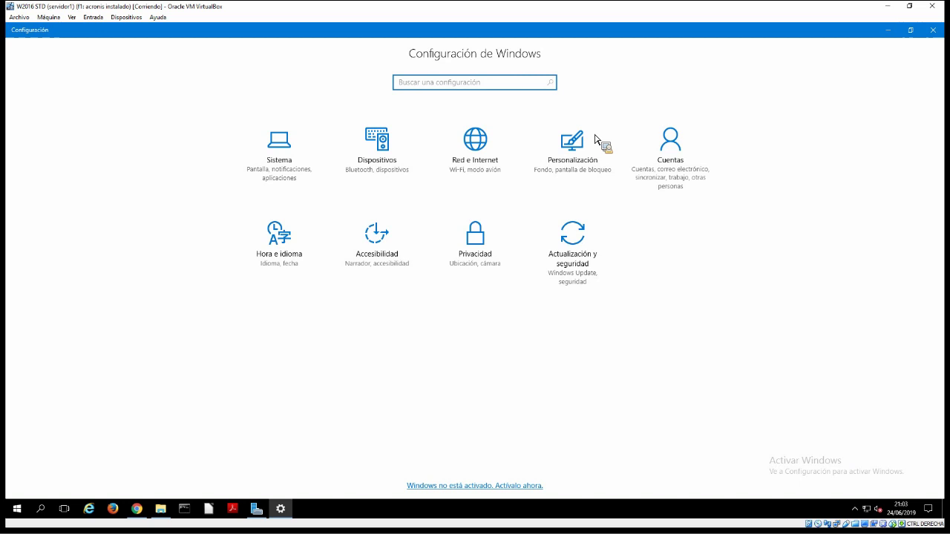
Open Windows Settings on its main Configuración de Windows page
click(582, 255)
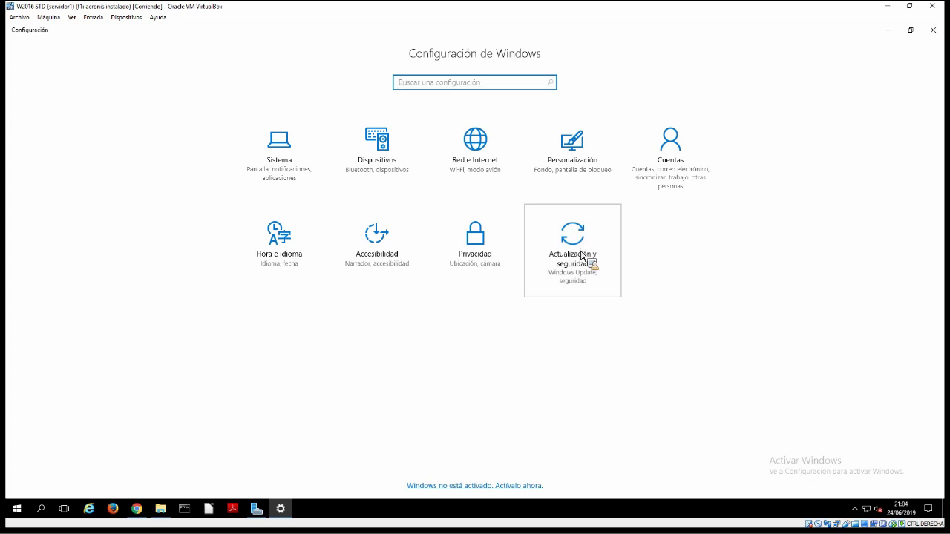
In Actualización y seguridad, confirm Windows Update is current and view Protección antivirus y contra amenazas
click(583, 256)
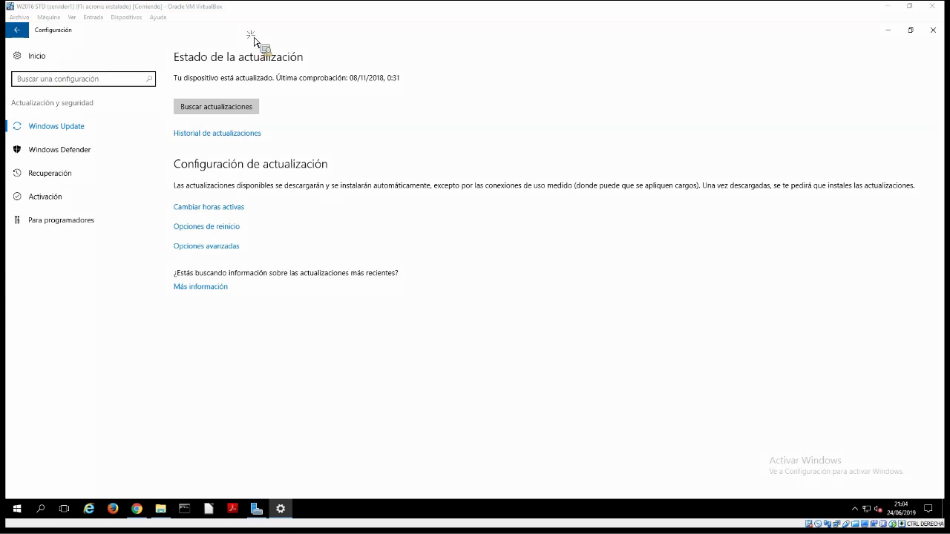
click(56, 123)
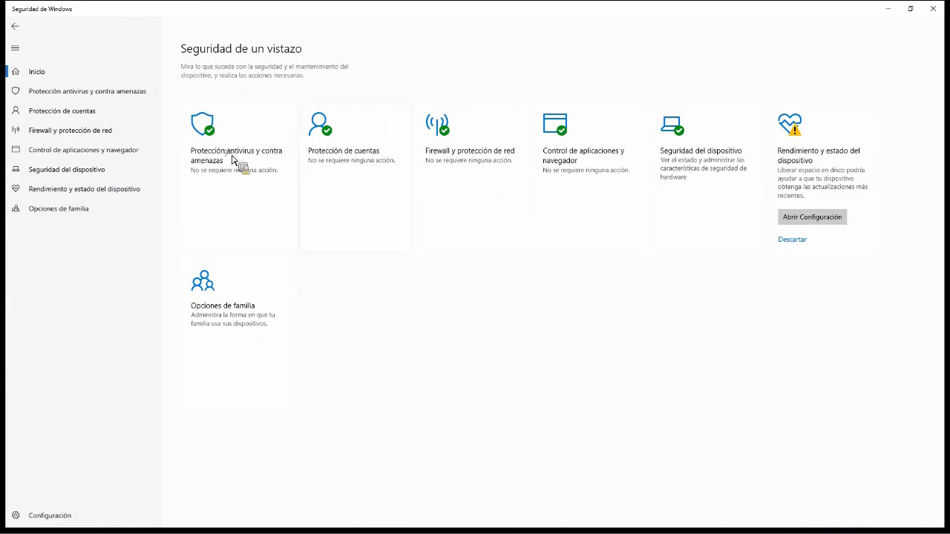
click(236, 245)
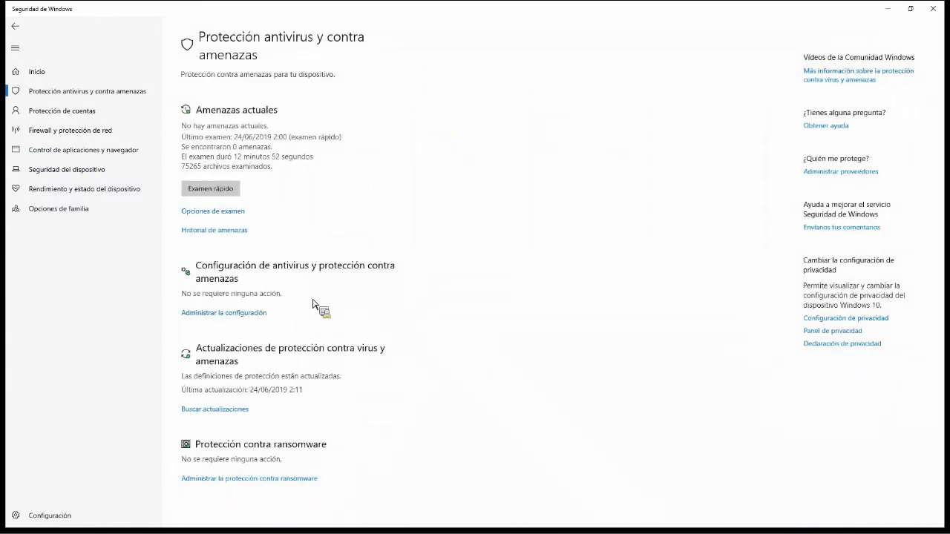